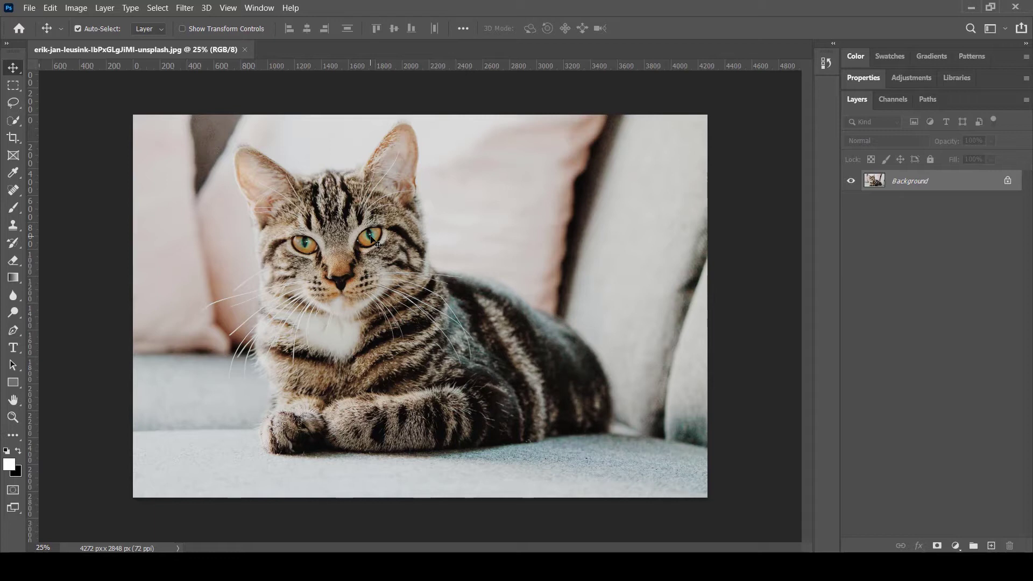
Trace a freehand Lasso selection around the cat's head, taking in both ears.
click(14, 107)
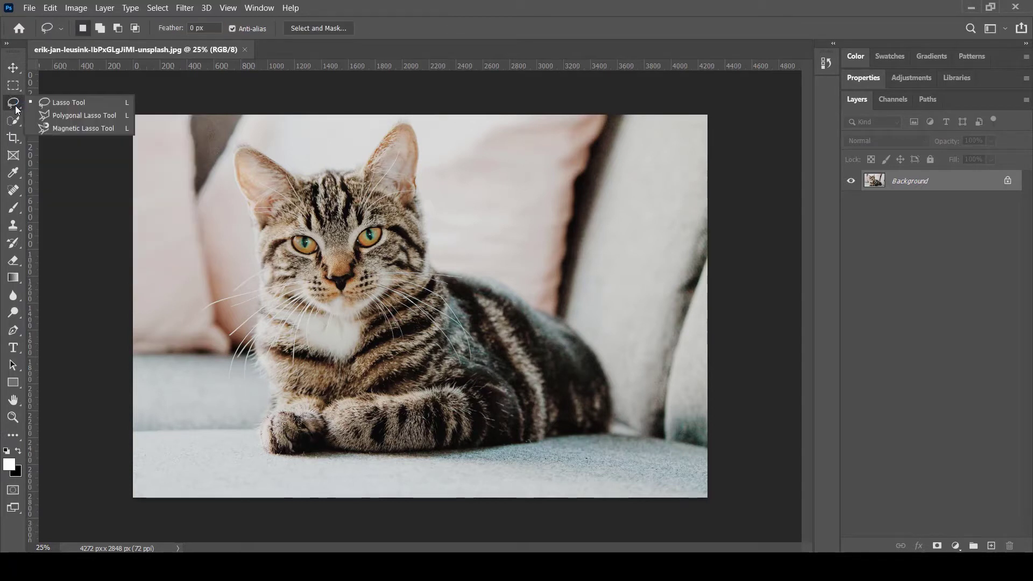
click(46, 104)
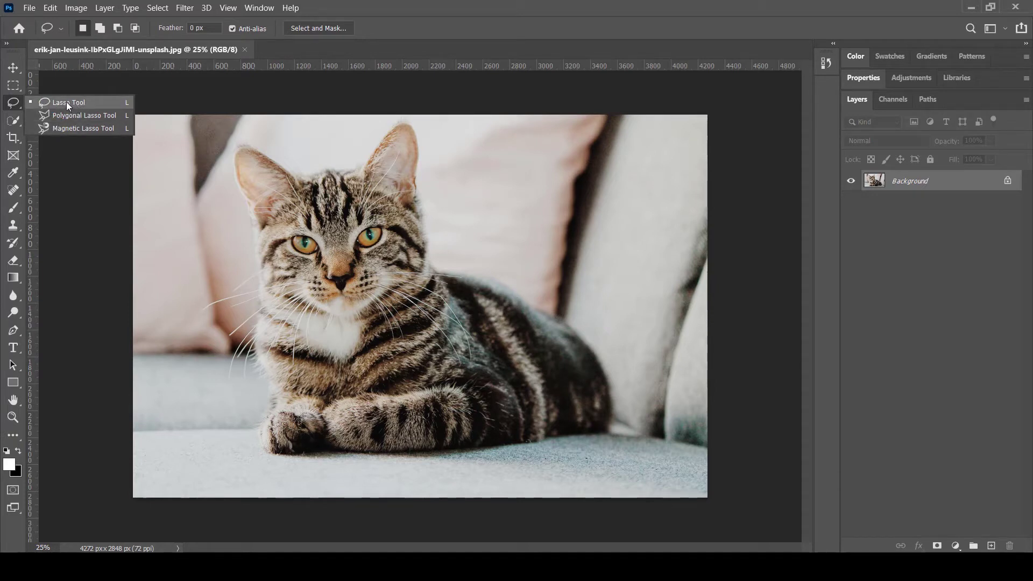
click(66, 102)
drag(268, 147, 294, 168)
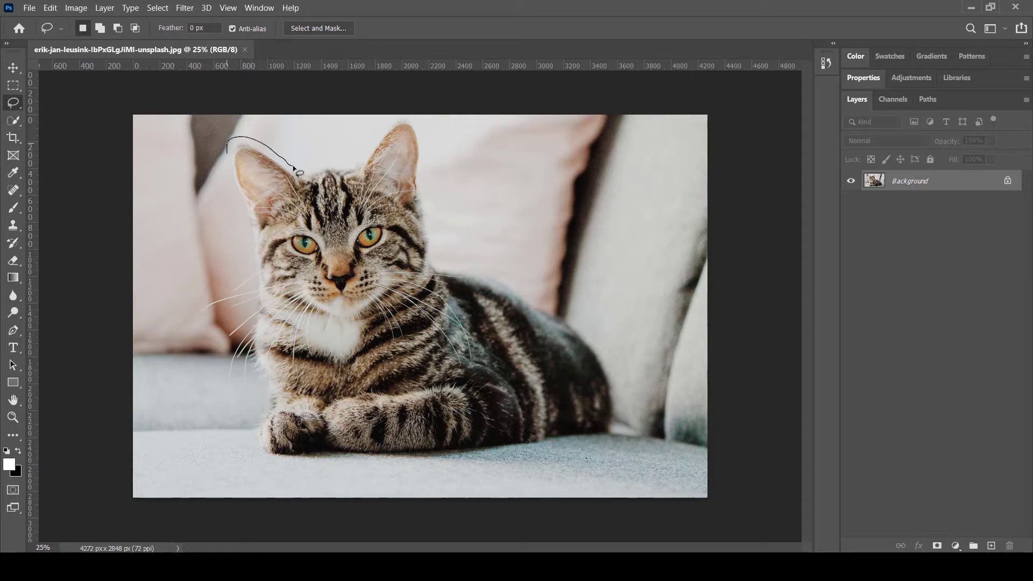
mouse_move(226, 153)
mouse_down()
mouse_move(251, 272)
mouse_move(287, 310)
mouse_move(424, 137)
mouse_move(296, 167)
mouse_up()
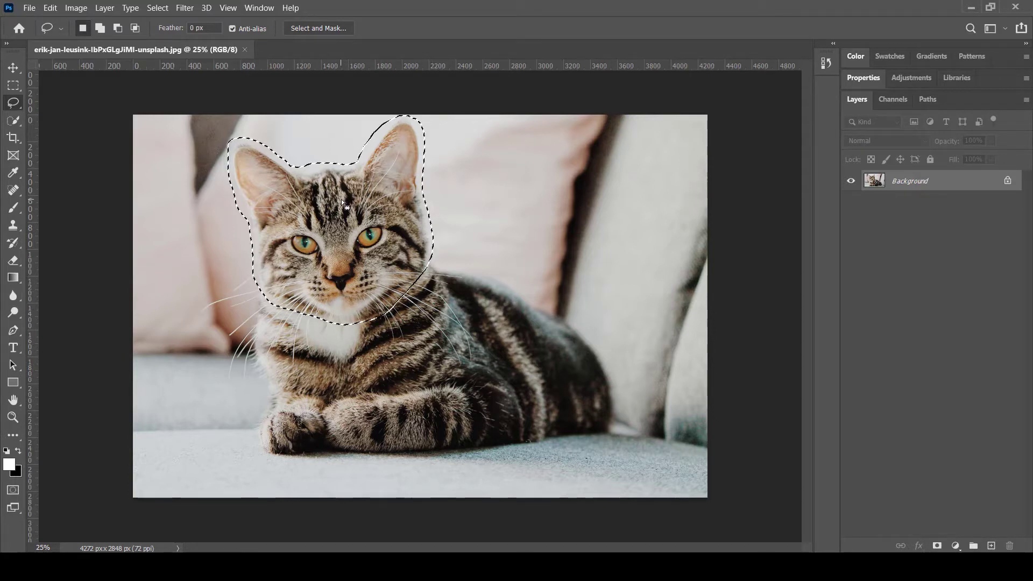
Feather the cat-head selection with a 50-pixel radius.
right_click(313, 216)
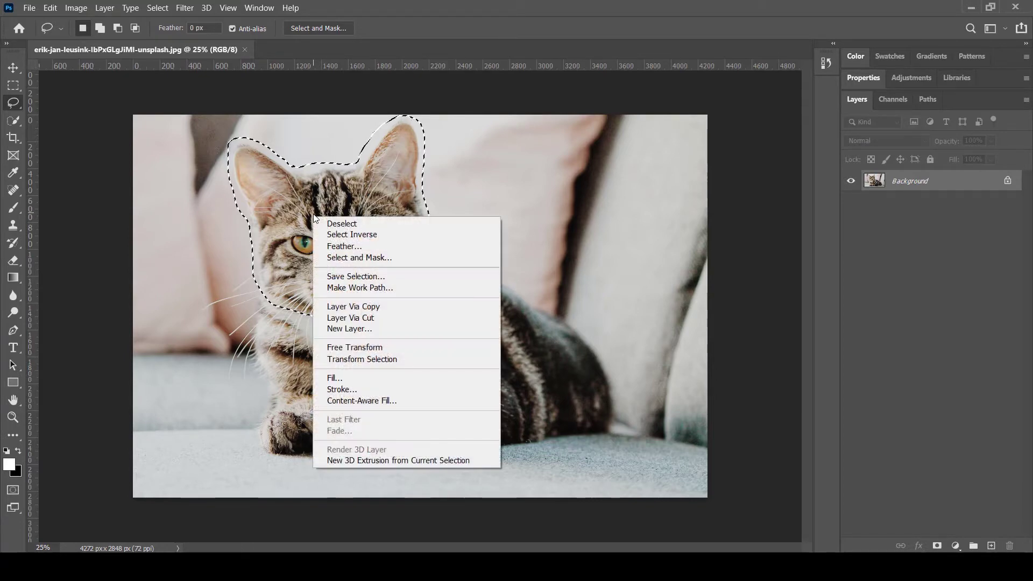
click(347, 247)
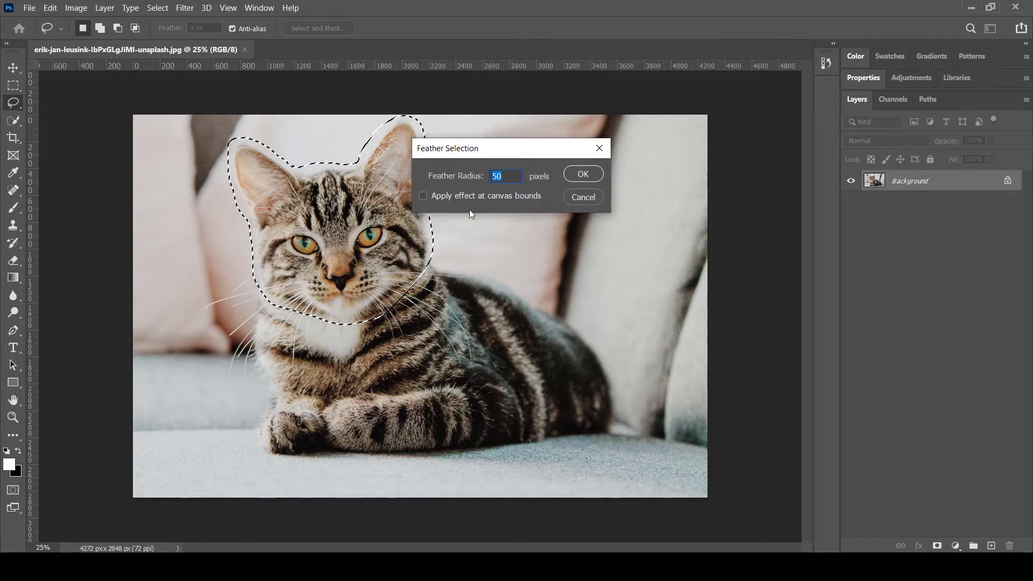
click(482, 183)
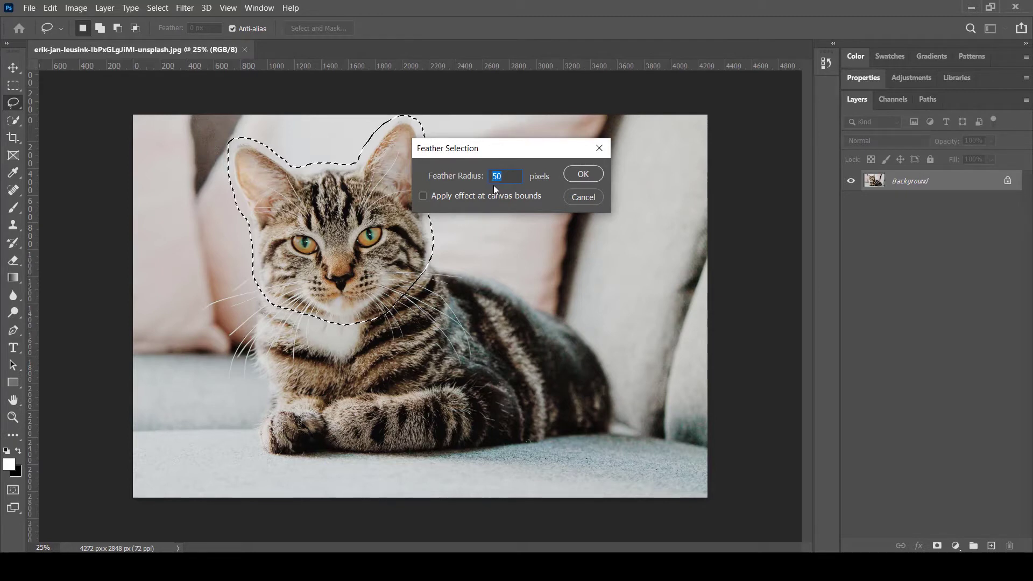
click(591, 175)
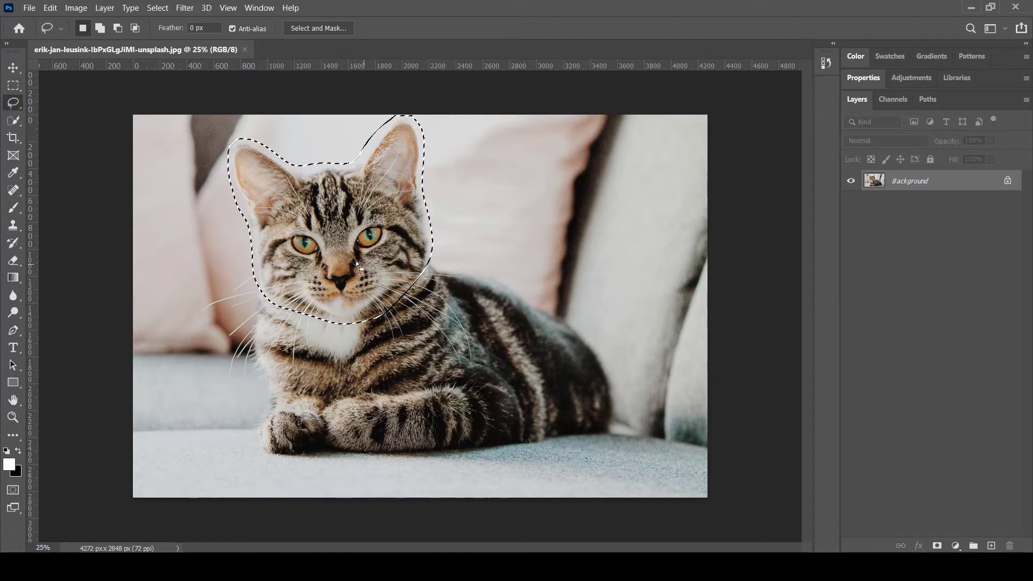
Copy the feathered cat head to Layer 1 with Layer Via Copy and hide the Background layer.
right_click(384, 237)
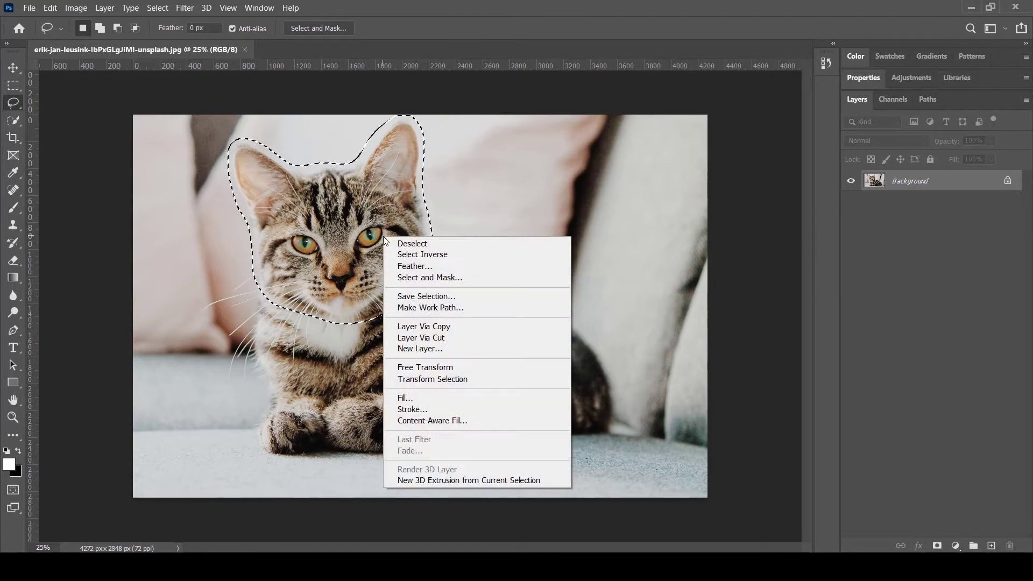
click(459, 331)
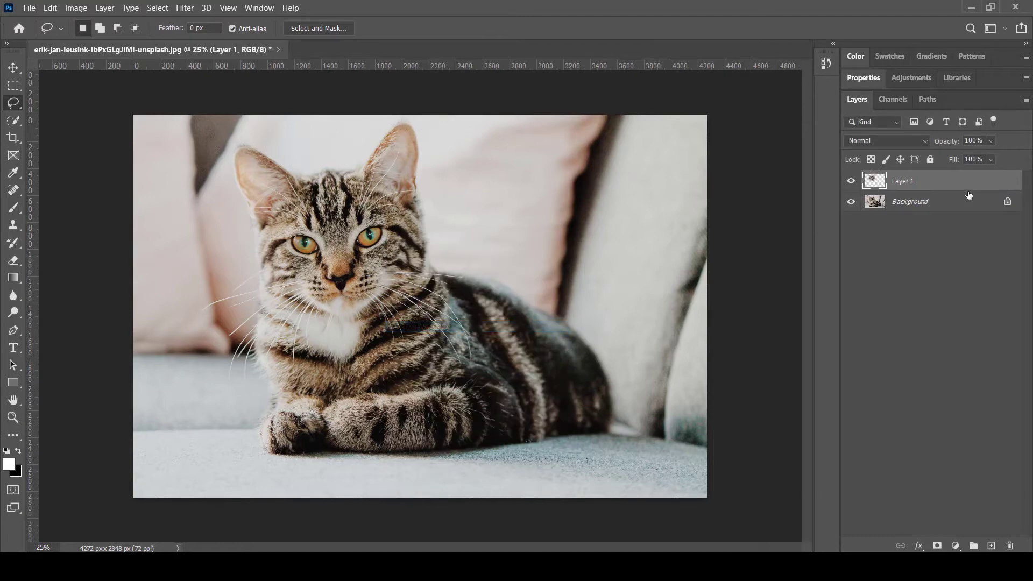
click(851, 201)
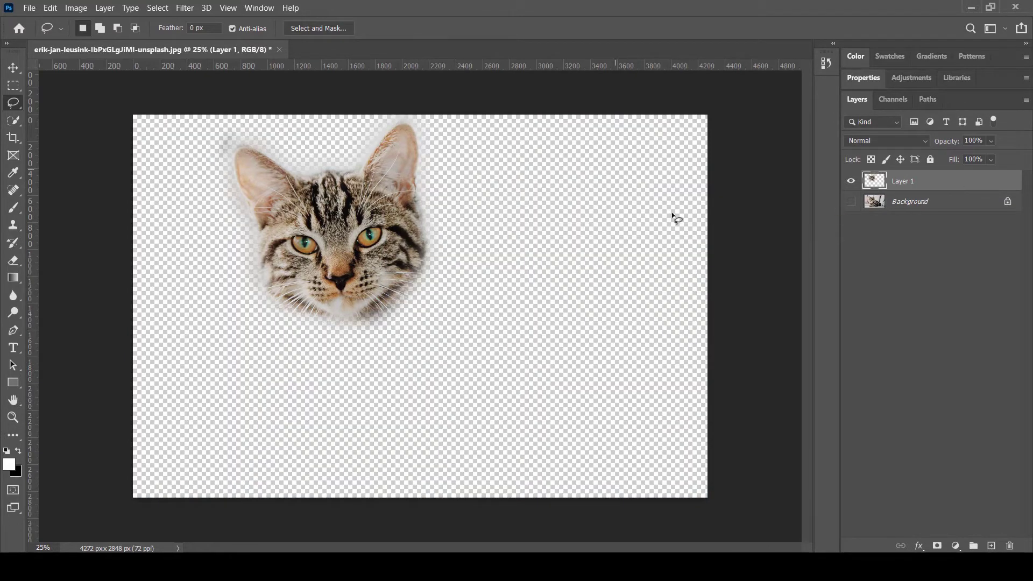
click(14, 67)
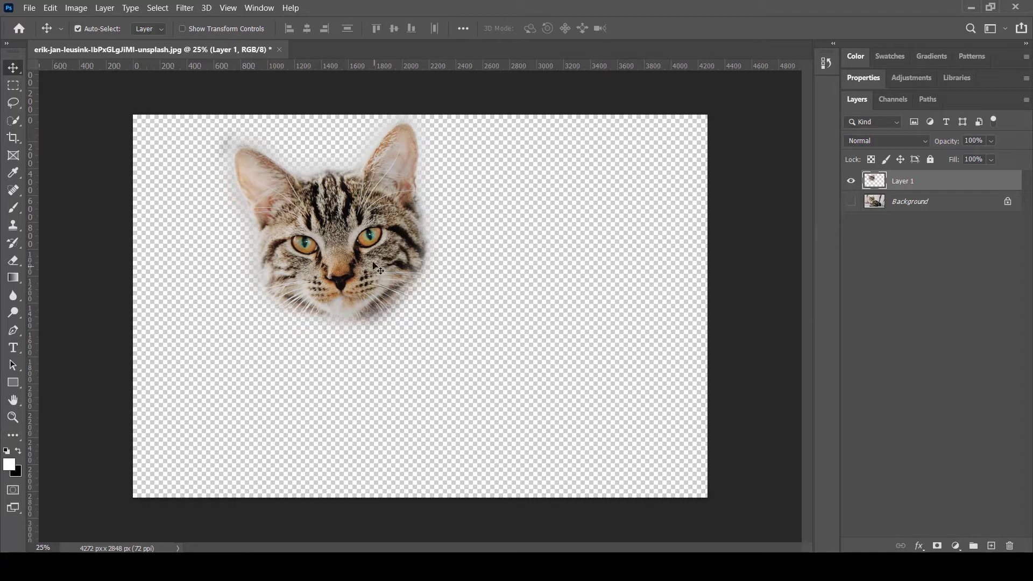
Nudge the Layer 1 cat head slightly right and down.
drag(352, 263, 386, 292)
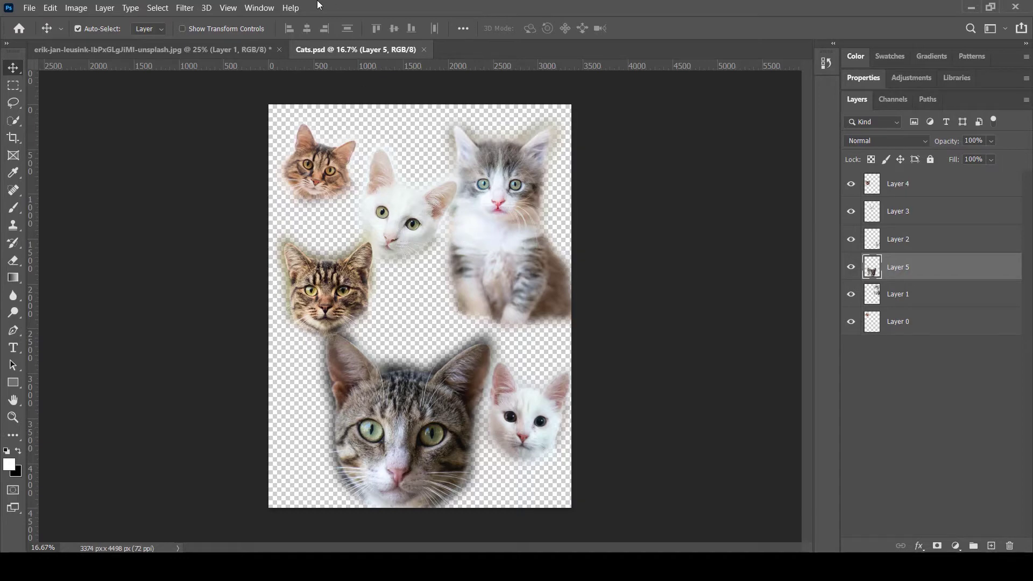
Create Untitled-1 with 3000 px width and height, transparent background, at 300 ppi.
click(29, 8)
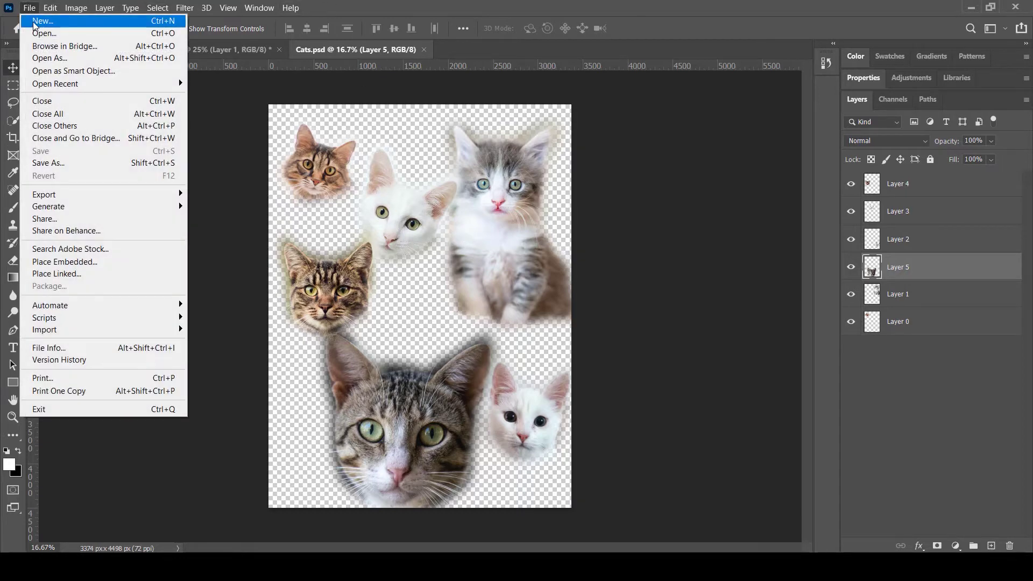
click(35, 24)
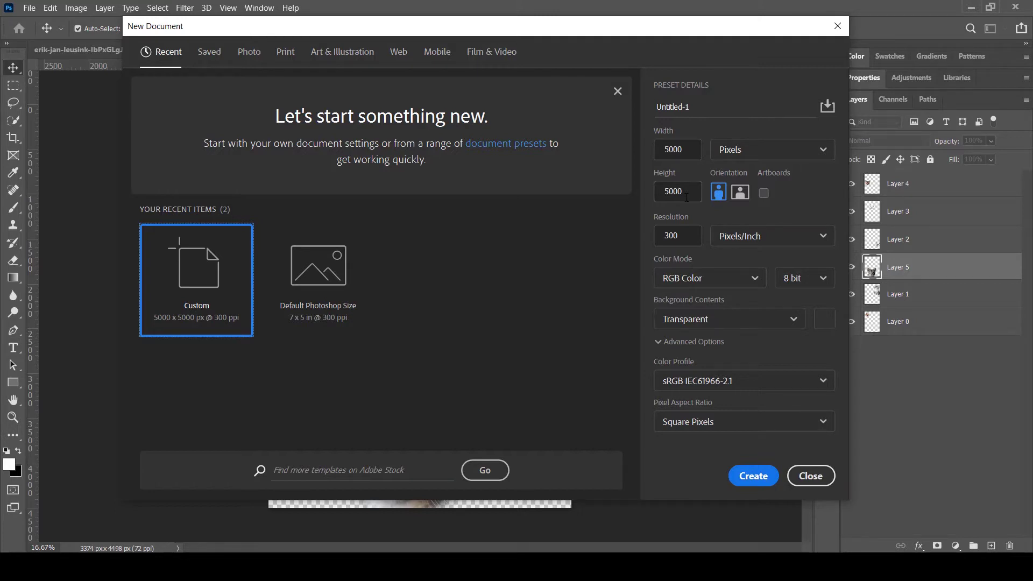
double_click(677, 149)
text(3000)
key(Tab)
text(3000)
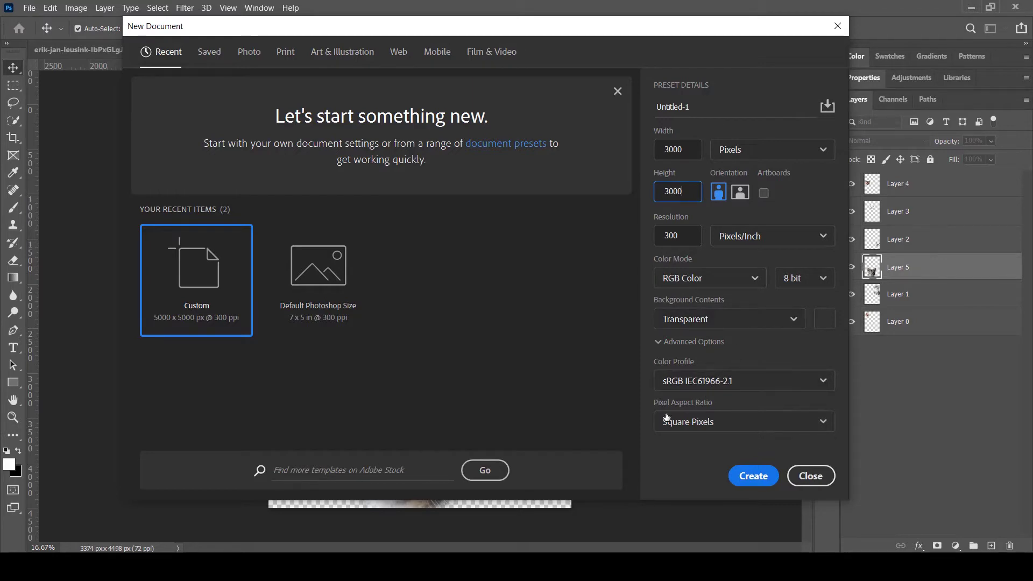
click(743, 475)
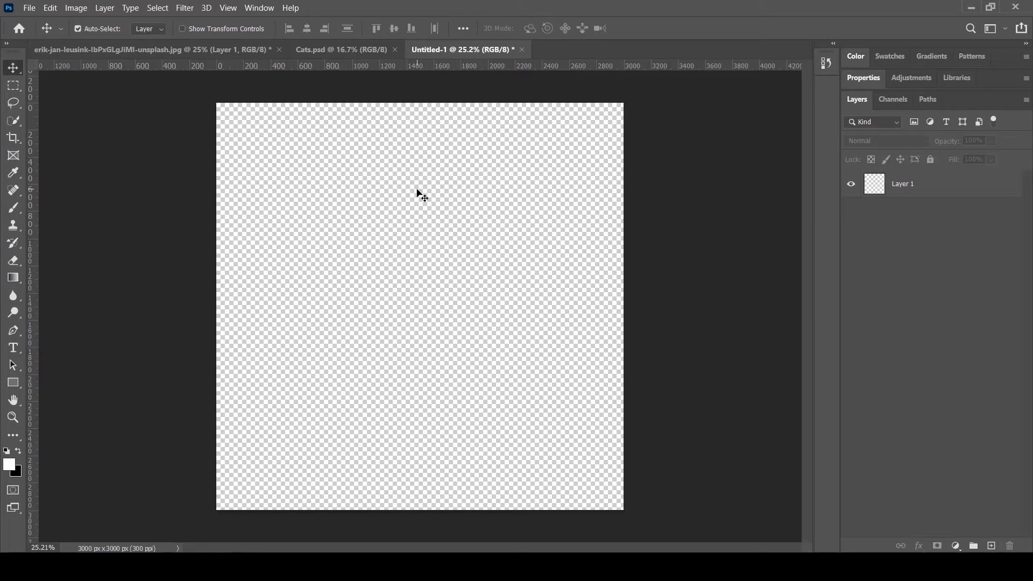
Drag the Layer 1 cat head from the cat photo into Untitled-1 as Layer 2.
click(233, 52)
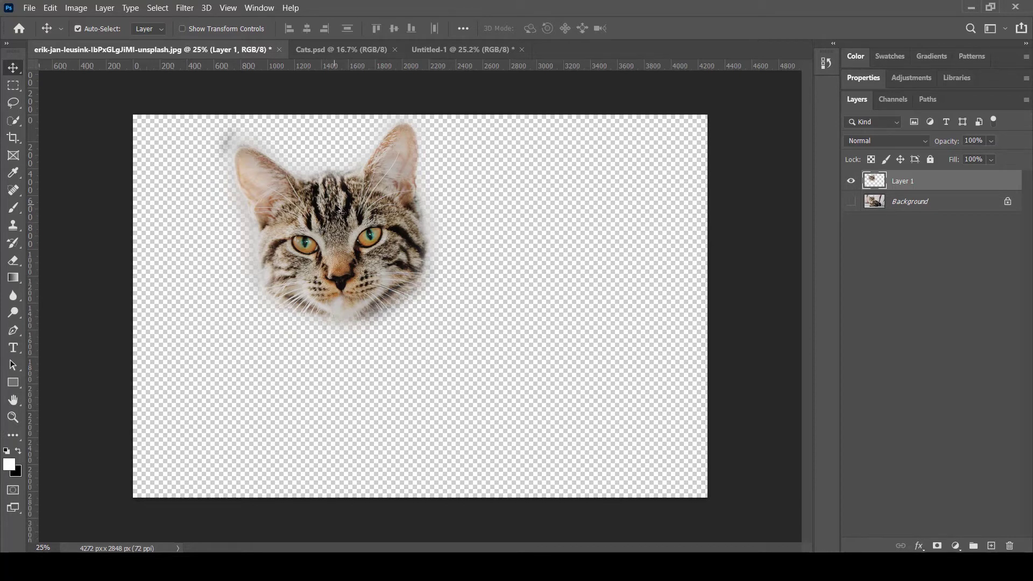
drag(379, 168, 429, 279)
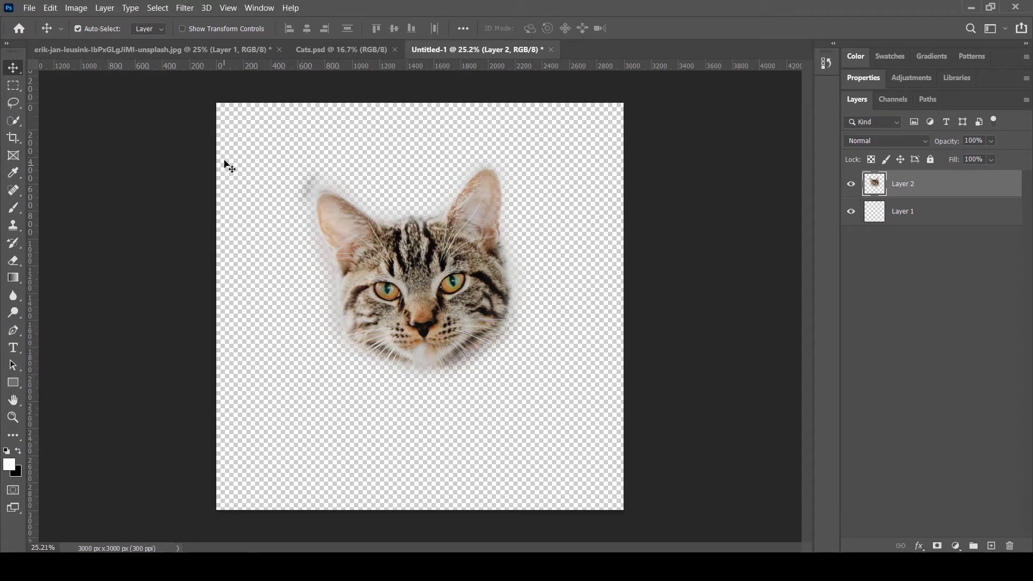
Turn on View > Pattern Preview and accept the smart-object warning to tile the cat head.
click(228, 9)
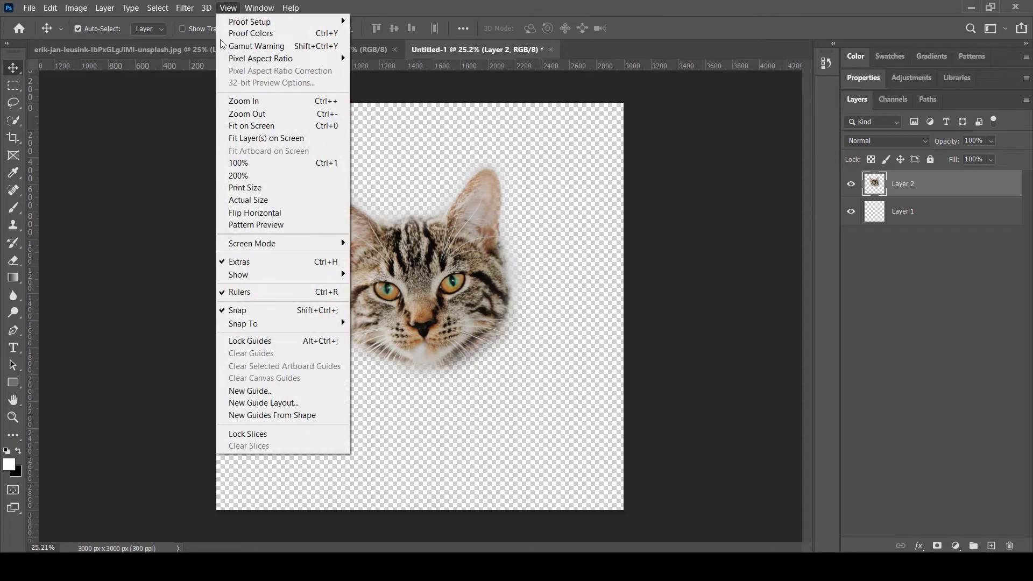
click(274, 226)
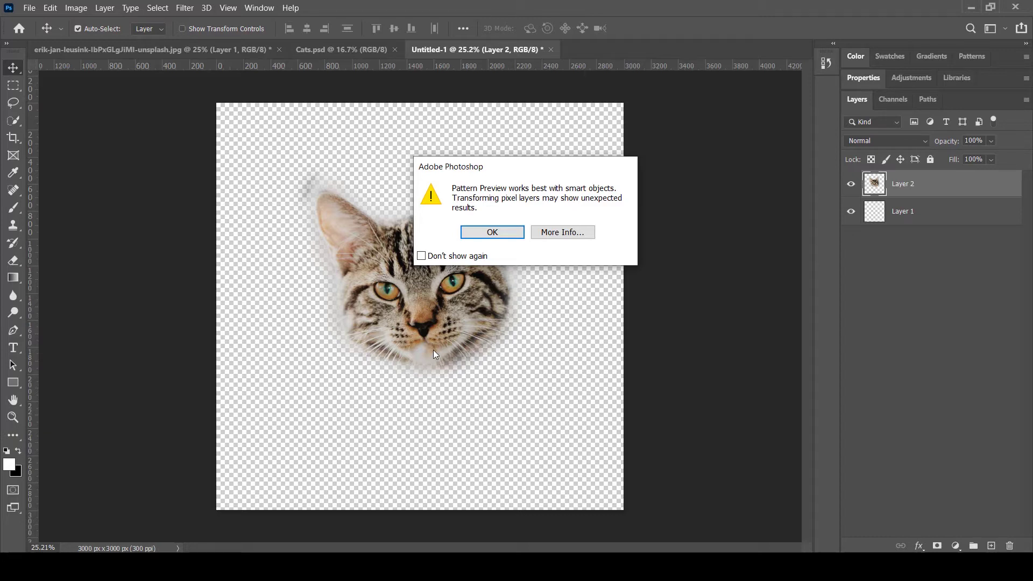
click(502, 235)
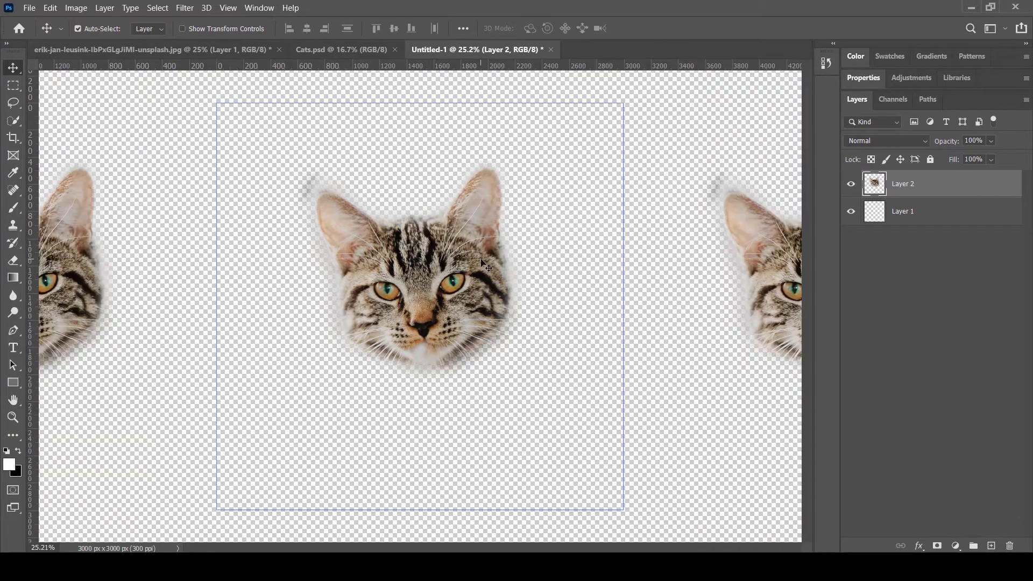
Shift Layer 2's cat head up and to the right within the tile.
scroll(486, 266, down, 5)
scroll(477, 264, up, 5)
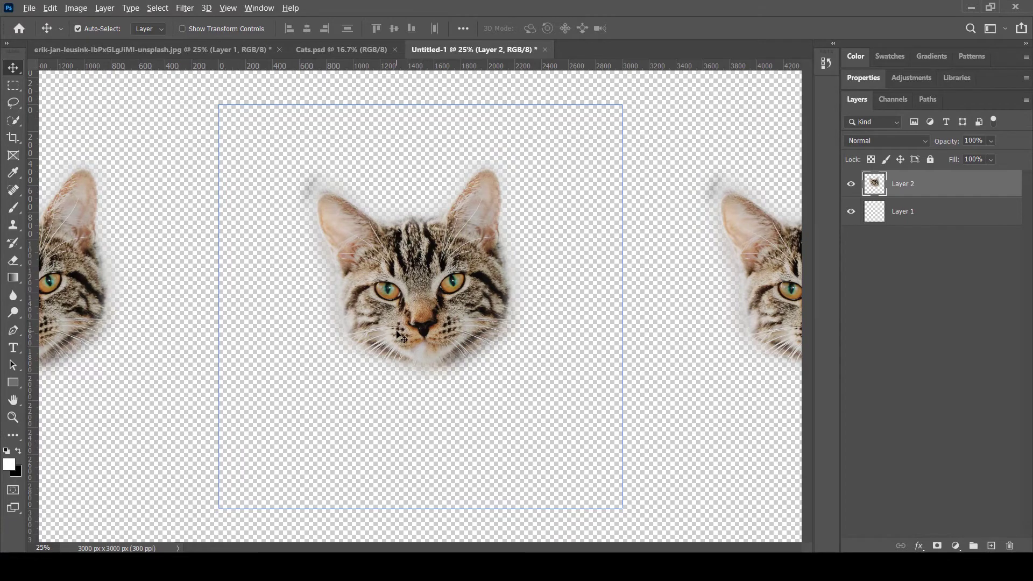
scroll(399, 335, down, 8)
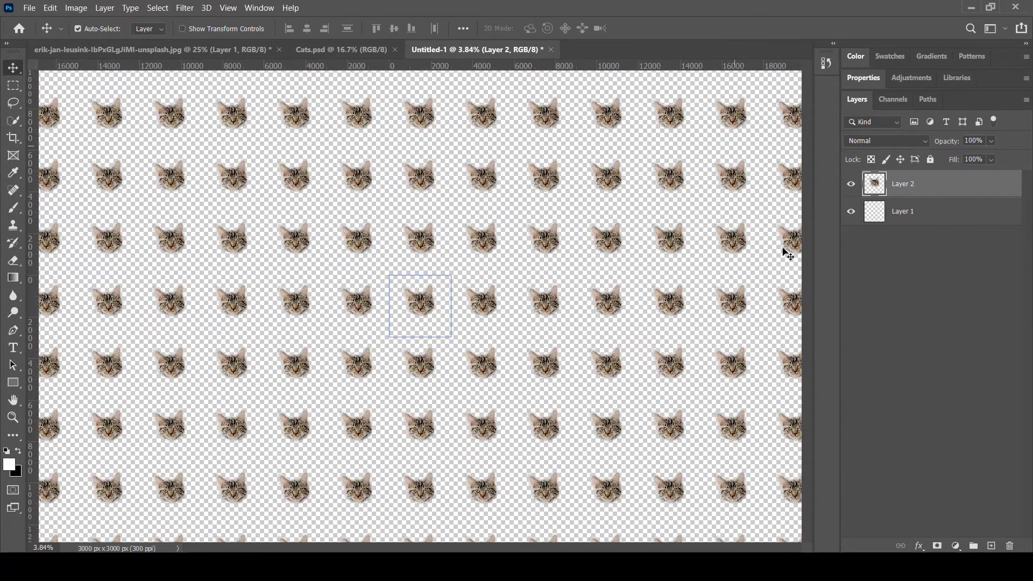
scroll(381, 346, down, 2)
scroll(380, 346, up, 1)
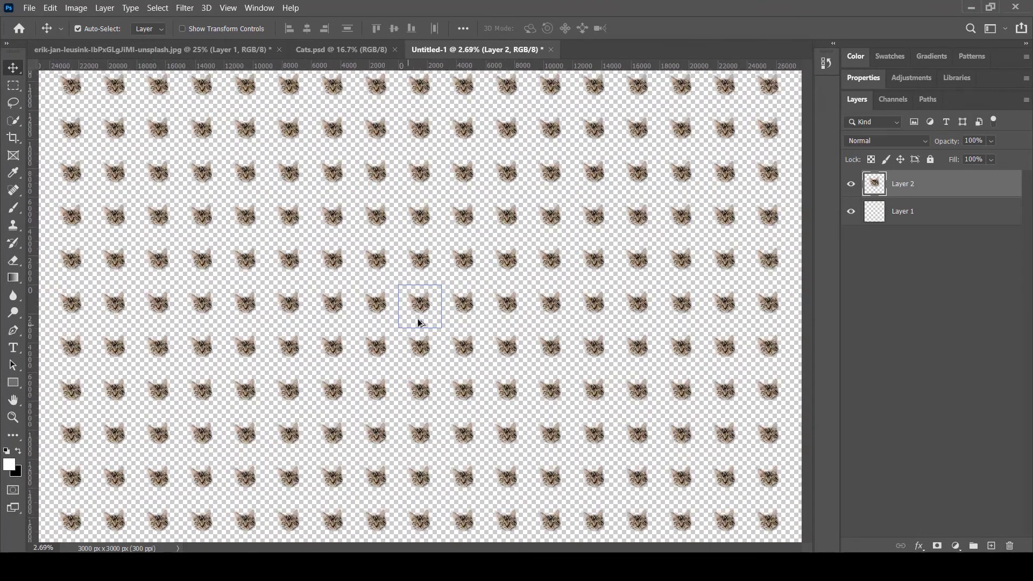
scroll(422, 344, up, 3)
scroll(433, 308, up, 4)
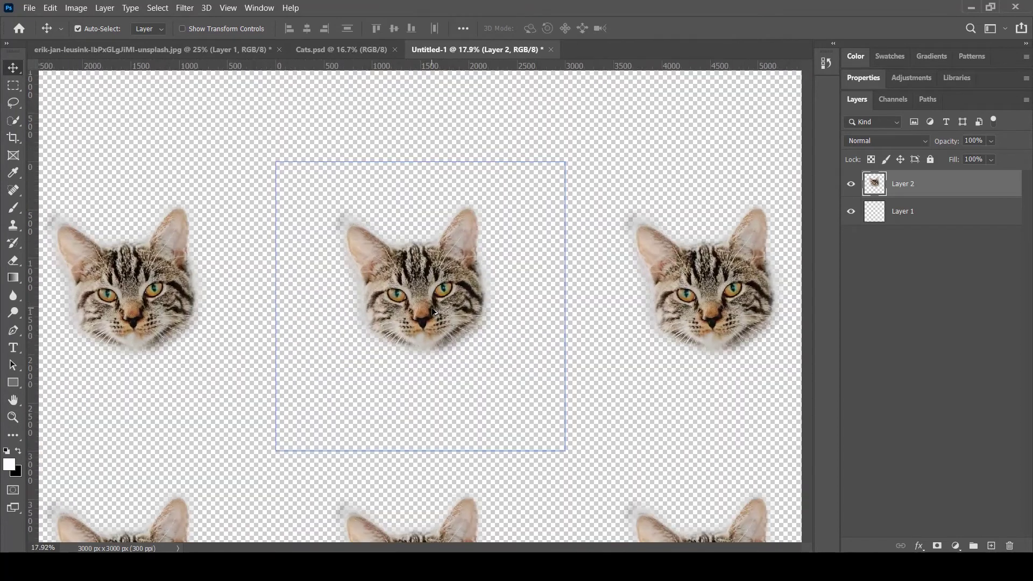
scroll(435, 311, up, 1)
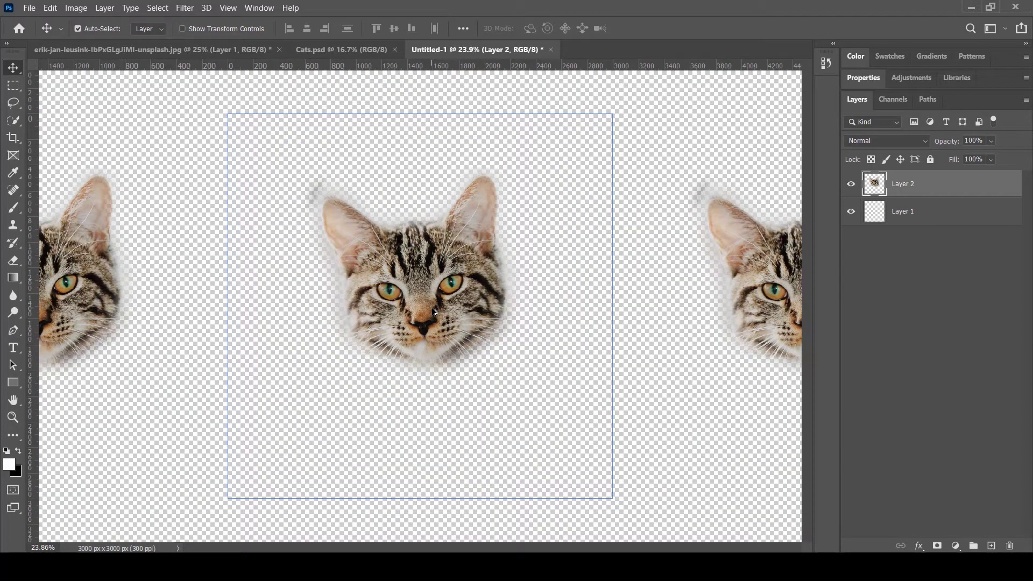
drag(450, 296, 534, 234)
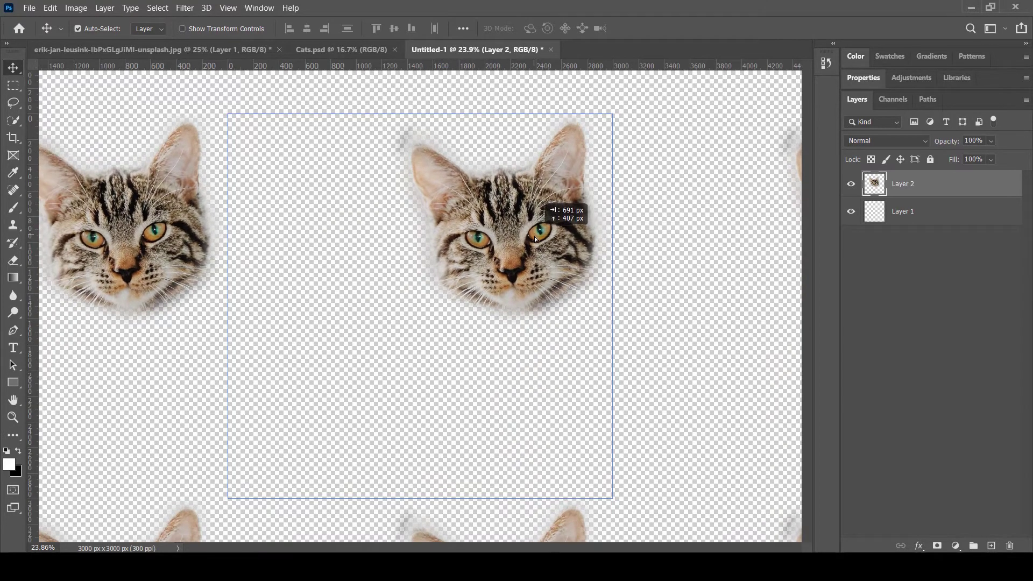
Close the original cat photo without saving, then drag the tabby head from Cats.psd into Untitled-1 as Layer 3.
click(350, 48)
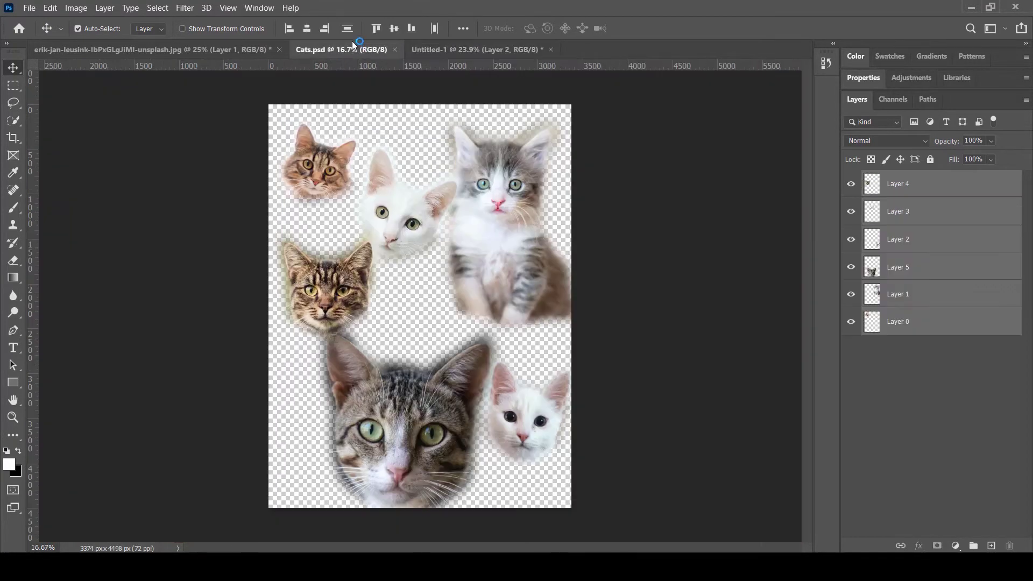
click(279, 50)
click(538, 223)
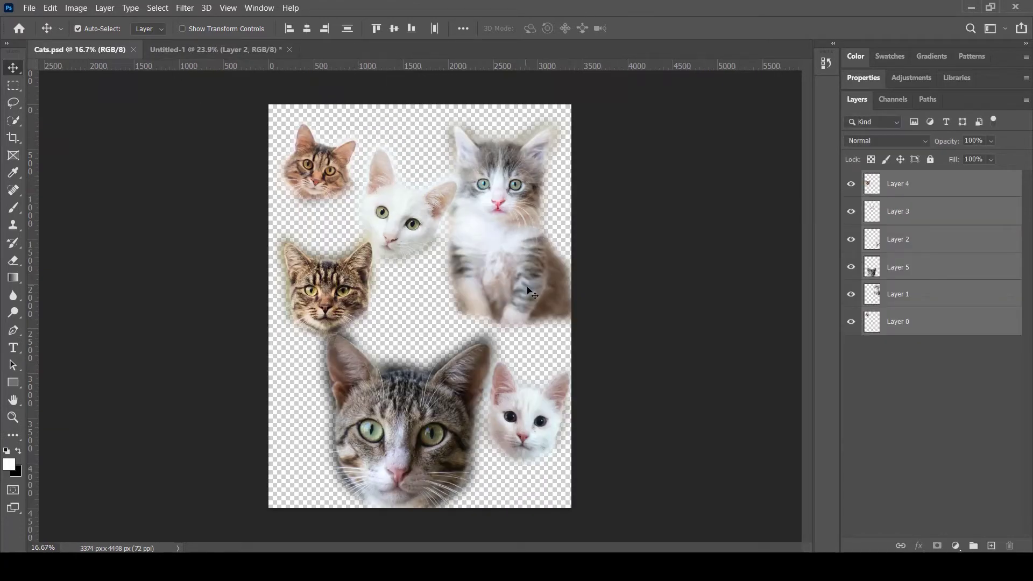
click(884, 357)
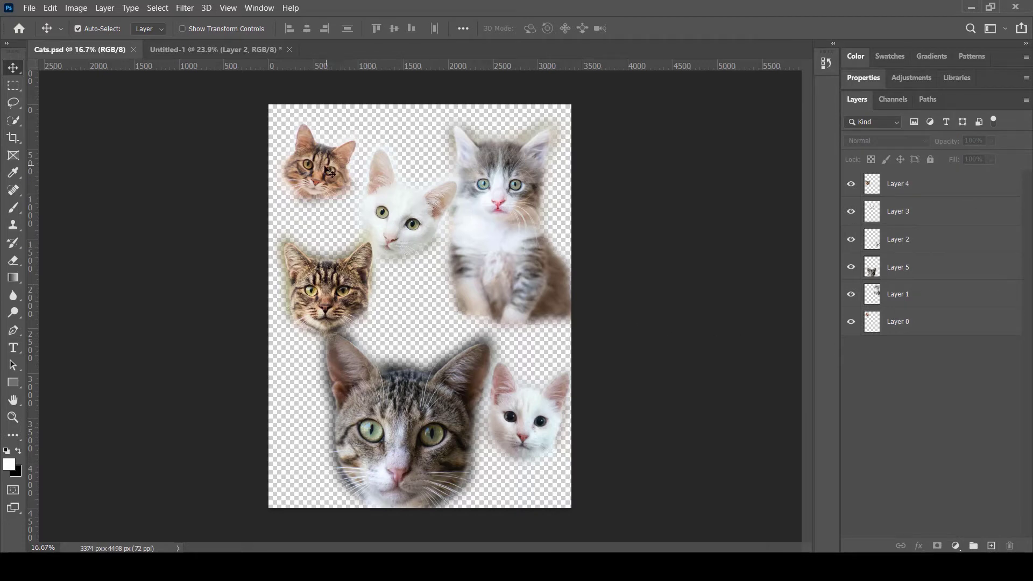
drag(315, 166, 292, 140)
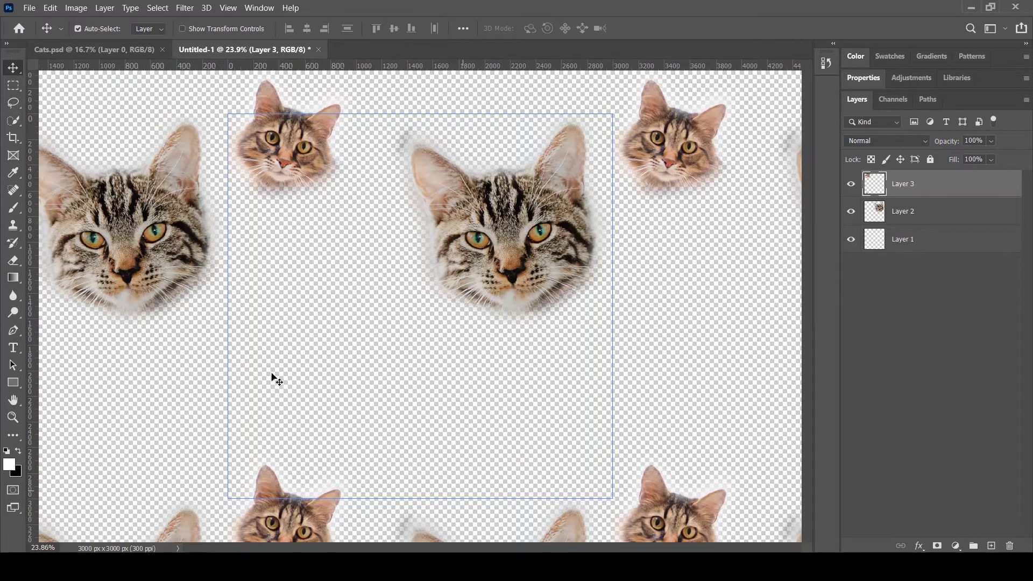
Move the white kitten right, away from the large grey tabby, and nudge the tabby slightly up.
click(119, 50)
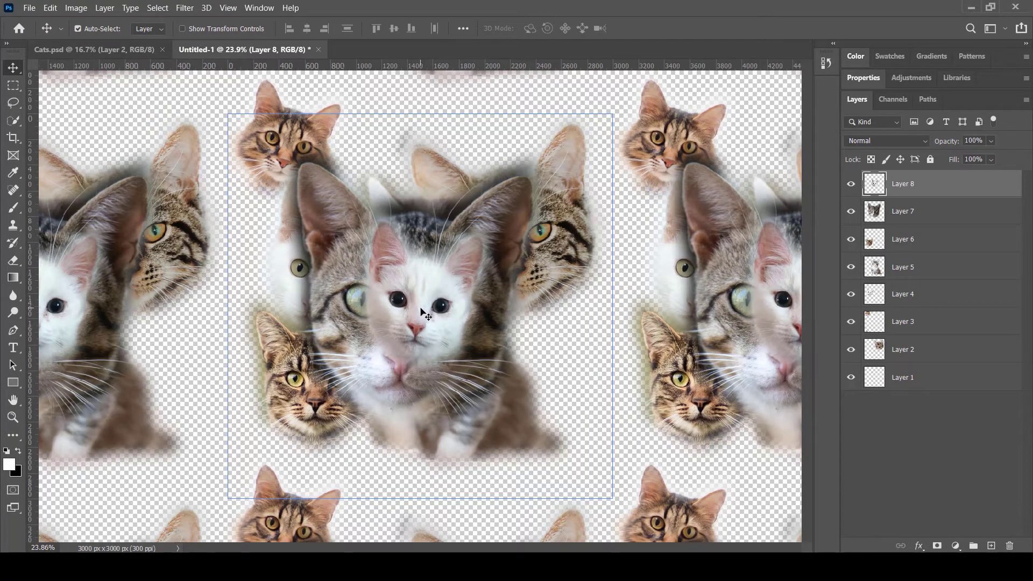
drag(421, 310, 609, 347)
click(430, 329)
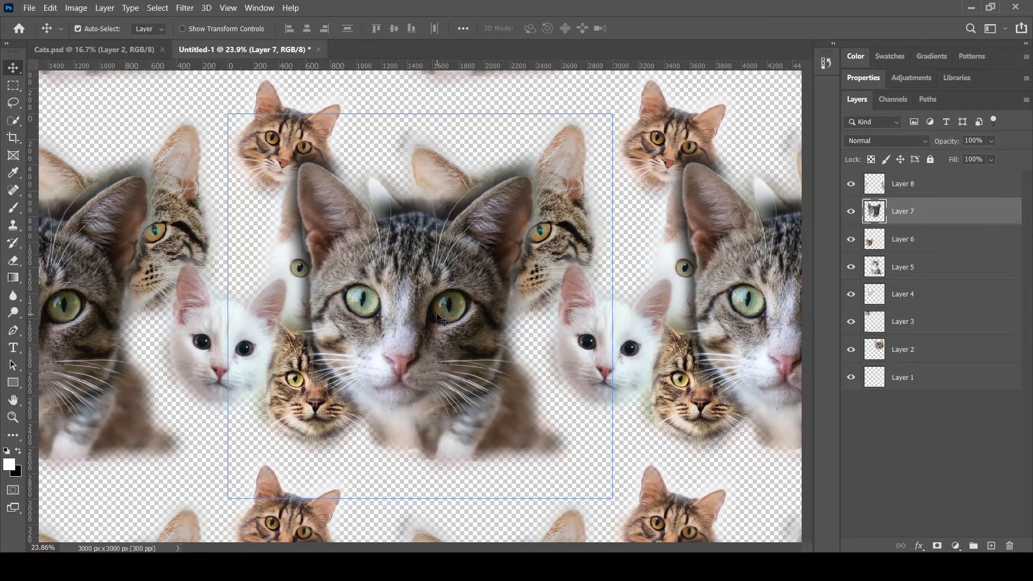
mouse_move(438, 316)
mouse_down()
mouse_move(443, 266)
mouse_move(444, 298)
mouse_up()
Scale Layer 7's grey cat to 78.46%, move it up, and restack it above Layer 2.
key(ctrl+t)
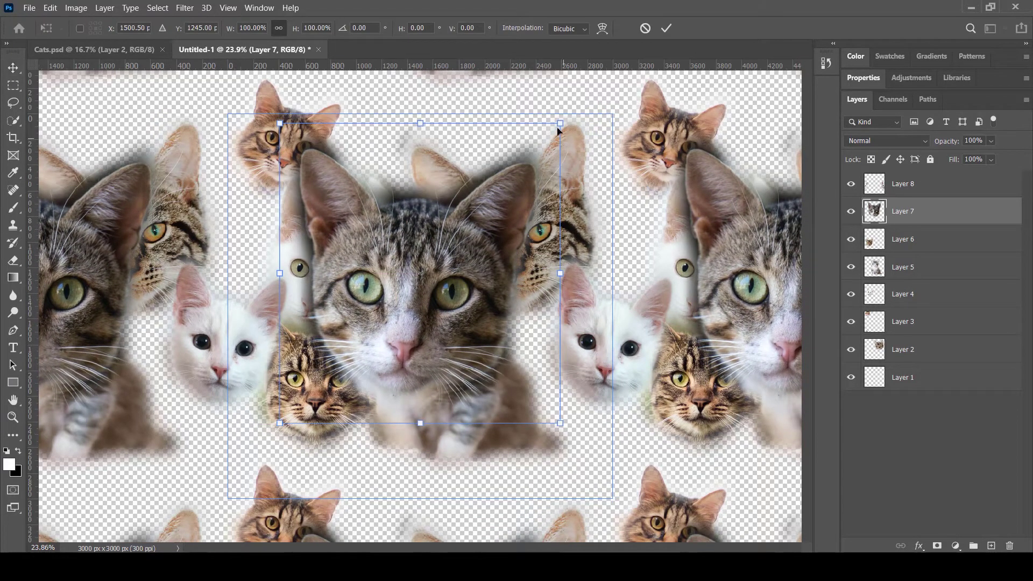
drag(560, 125, 501, 185)
drag(410, 307, 449, 188)
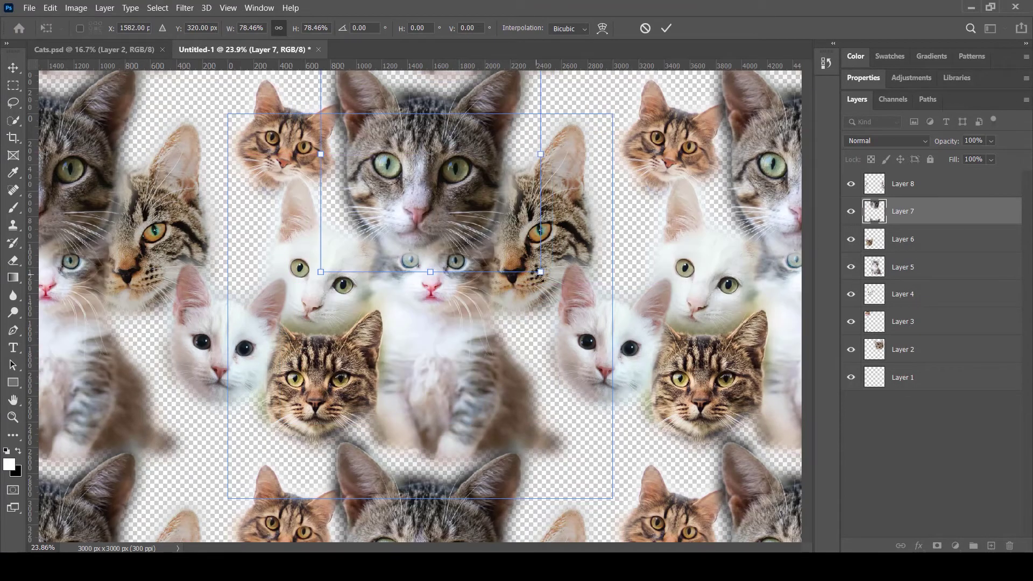
drag(552, 285, 503, 310)
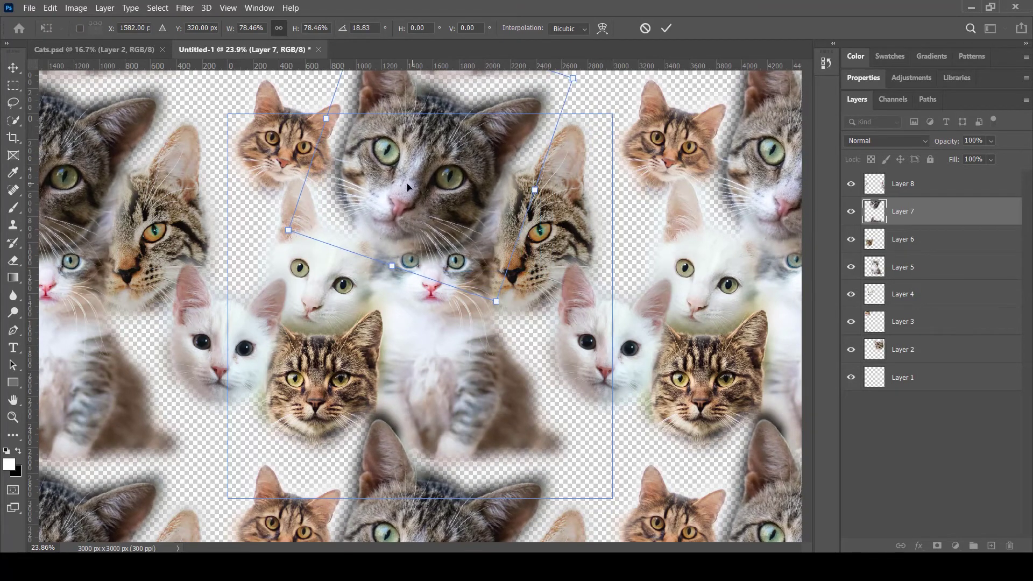
drag(407, 186, 420, 166)
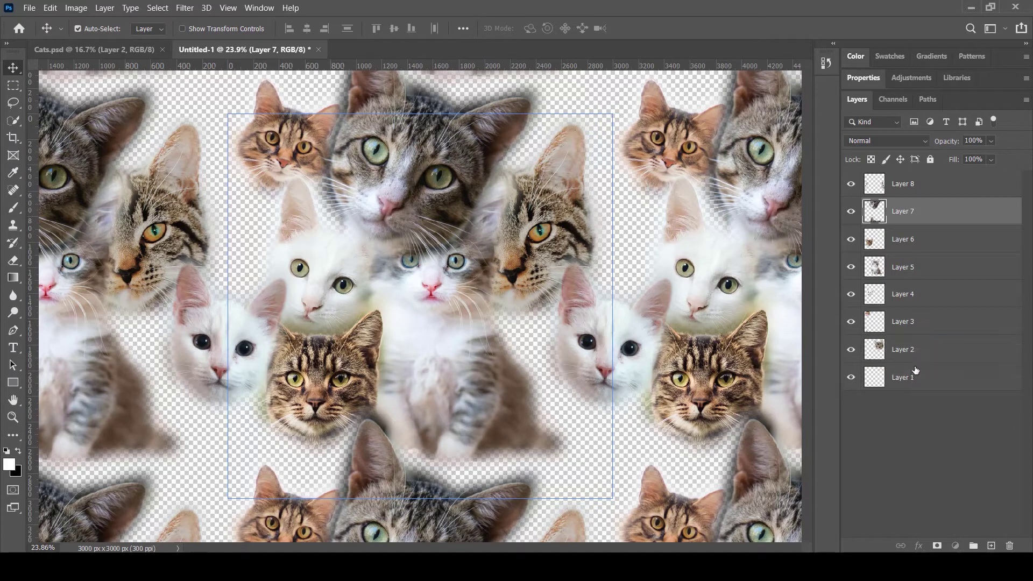
drag(915, 370, 915, 372)
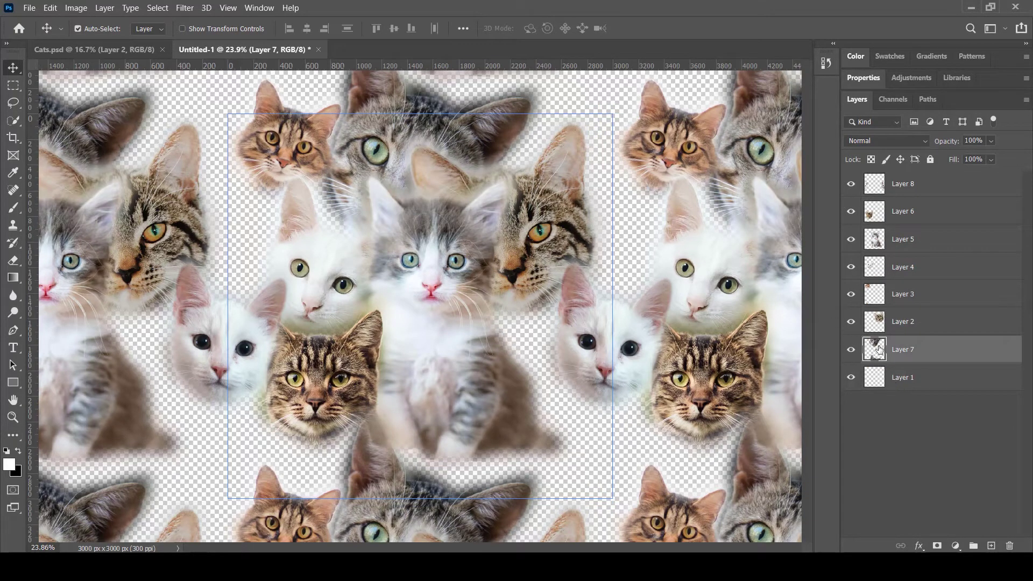
drag(904, 326, 910, 321)
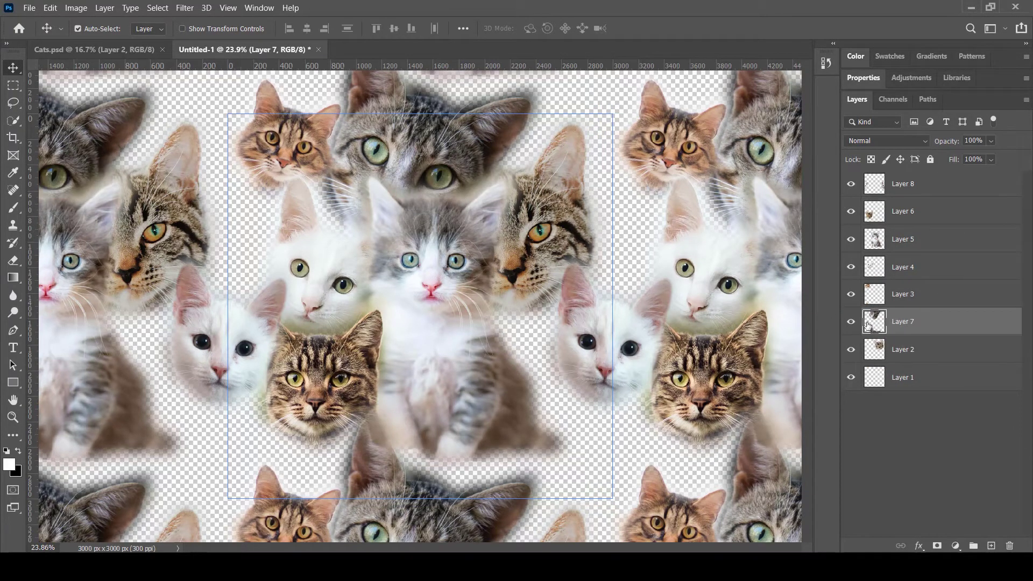
Reposition the tabby, grey kitten, white kitten and orange tabby, sending the grey kitten below Layer 2.
click(548, 253)
drag(569, 235, 607, 232)
click(456, 340)
mouse_move(451, 334)
mouse_down()
mouse_move(487, 318)
mouse_move(502, 323)
mouse_move(467, 328)
mouse_move(464, 347)
mouse_move(464, 337)
mouse_up()
drag(926, 252, 909, 361)
drag(302, 384, 329, 401)
drag(296, 155, 285, 150)
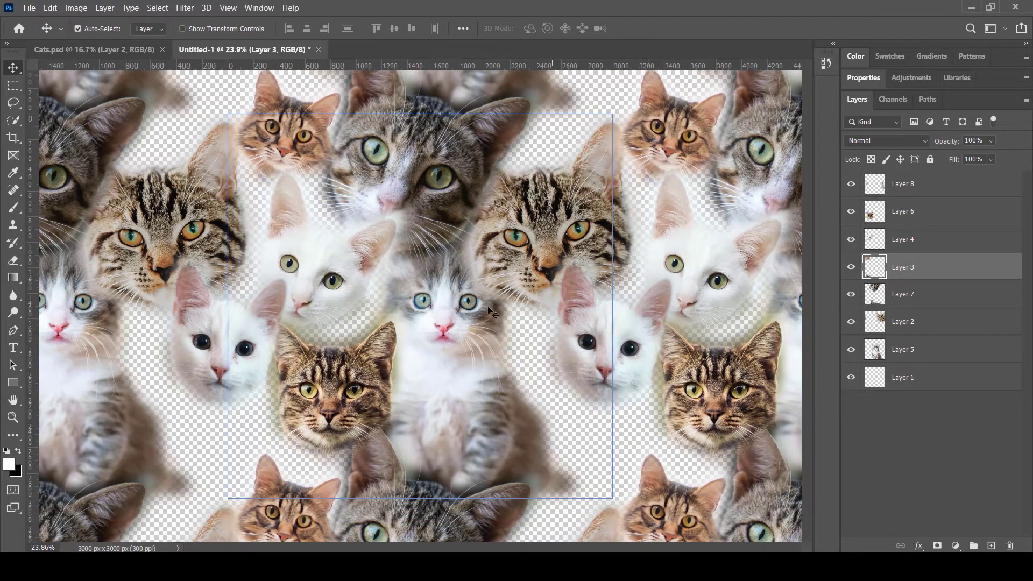
scroll(463, 304, down, 6)
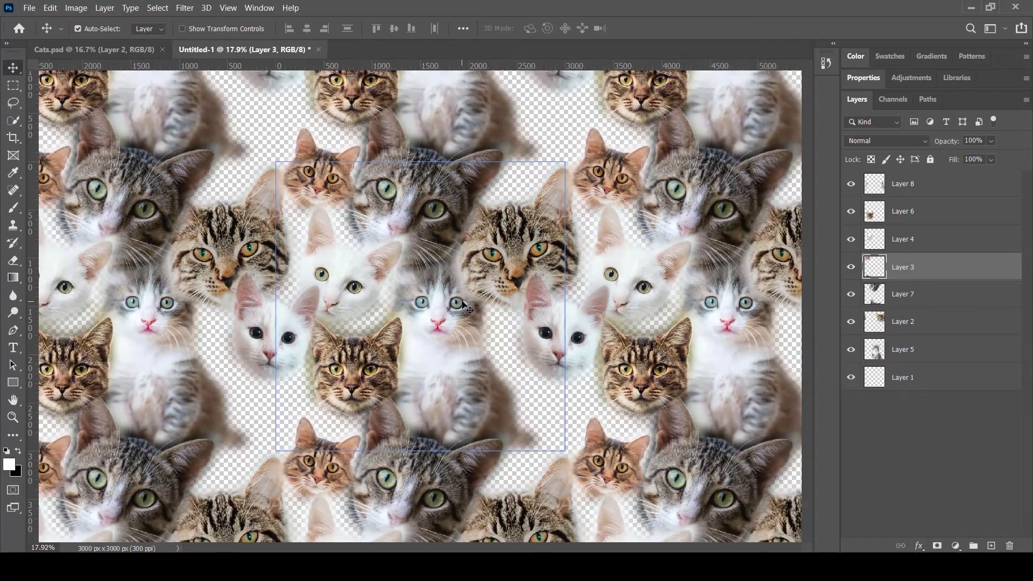
scroll(463, 305, up, 5)
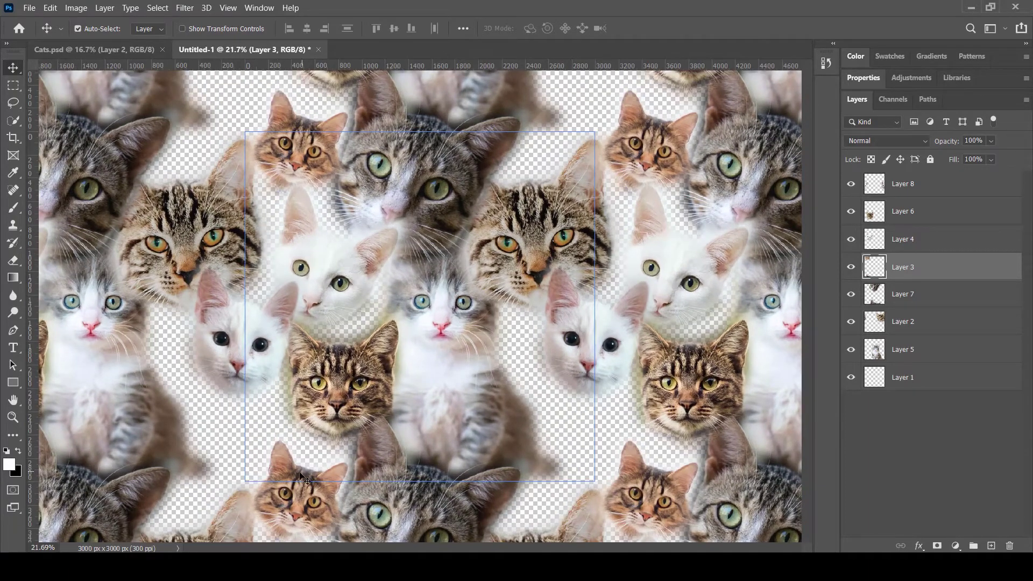
drag(276, 443, 276, 459)
drag(330, 283, 345, 275)
key(ctrl)
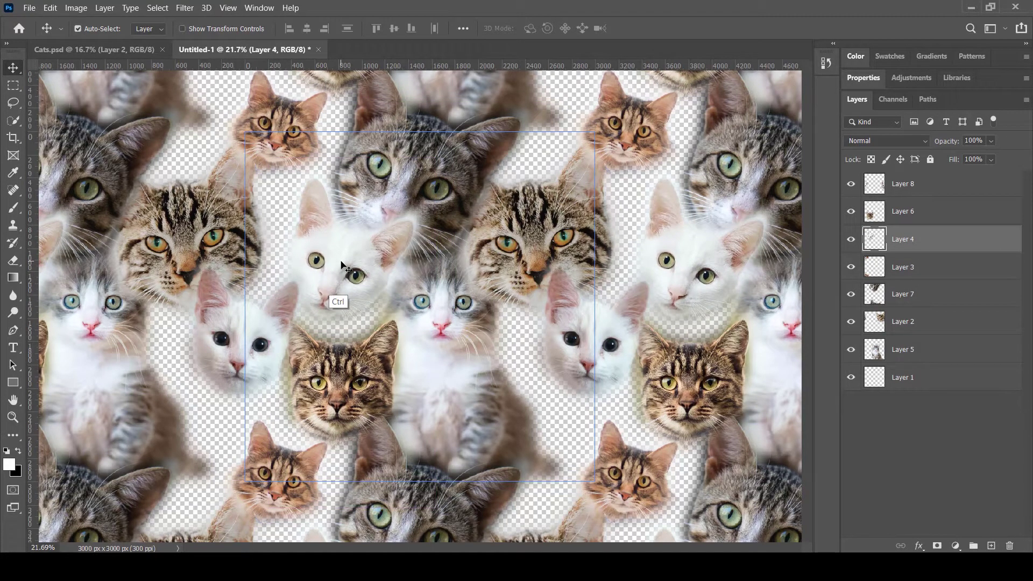
Duplicate the white kitten as Layer 4 copy, move the grey cat's layer above Layer 1, and reposition cats.
drag(341, 275, 471, 429)
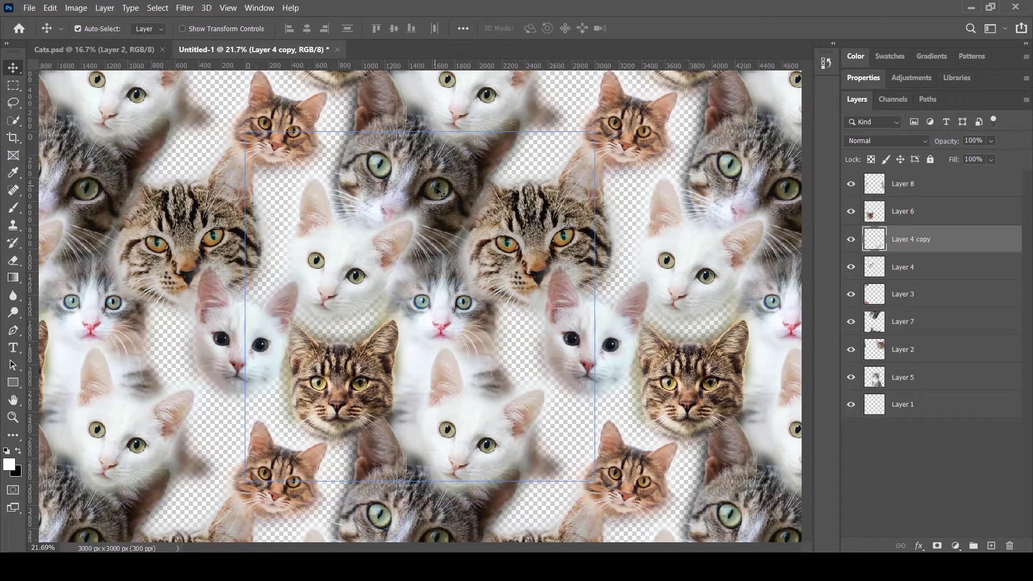
click(853, 315)
drag(917, 319, 910, 390)
drag(441, 303, 441, 328)
drag(521, 243, 562, 218)
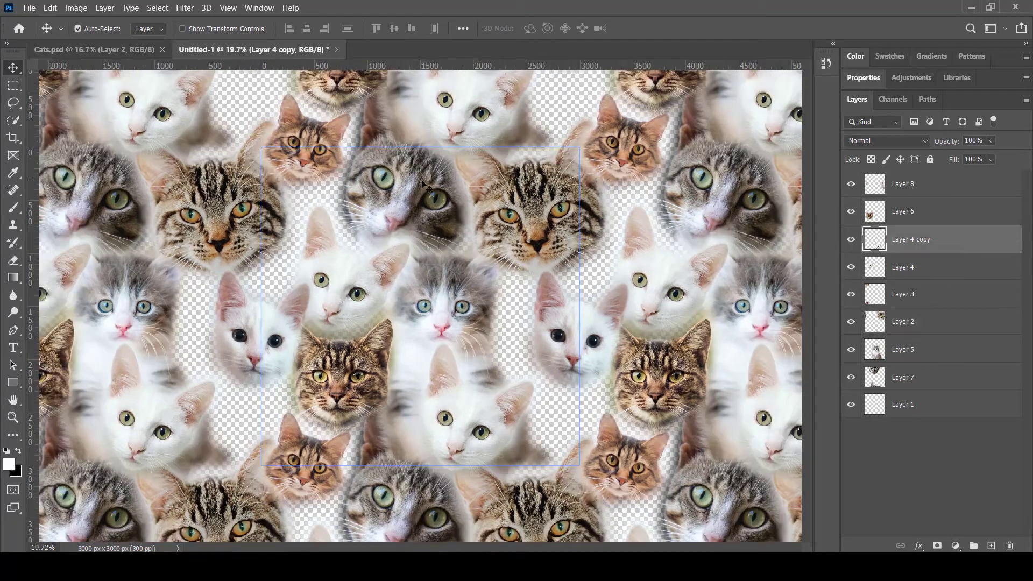
mouse_move(415, 190)
mouse_down()
mouse_move(397, 193)
mouse_move(406, 195)
mouse_up()
drag(353, 281, 344, 263)
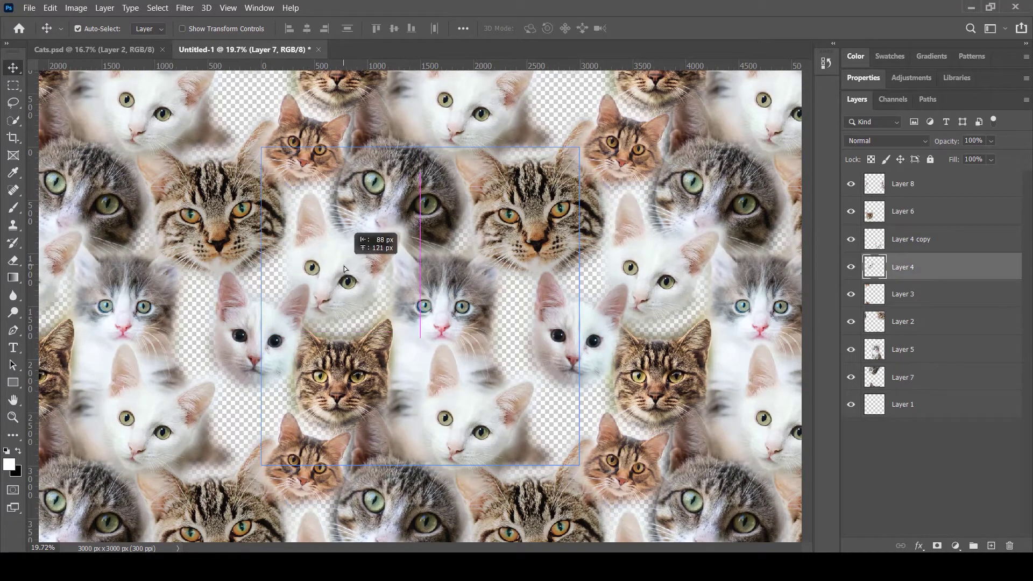
mouse_move(284, 355)
mouse_down()
mouse_move(271, 365)
mouse_move(289, 364)
mouse_up()
Duplicate the grey cat to the lower right and fine-tune the white cats and tabby positions.
click(401, 210)
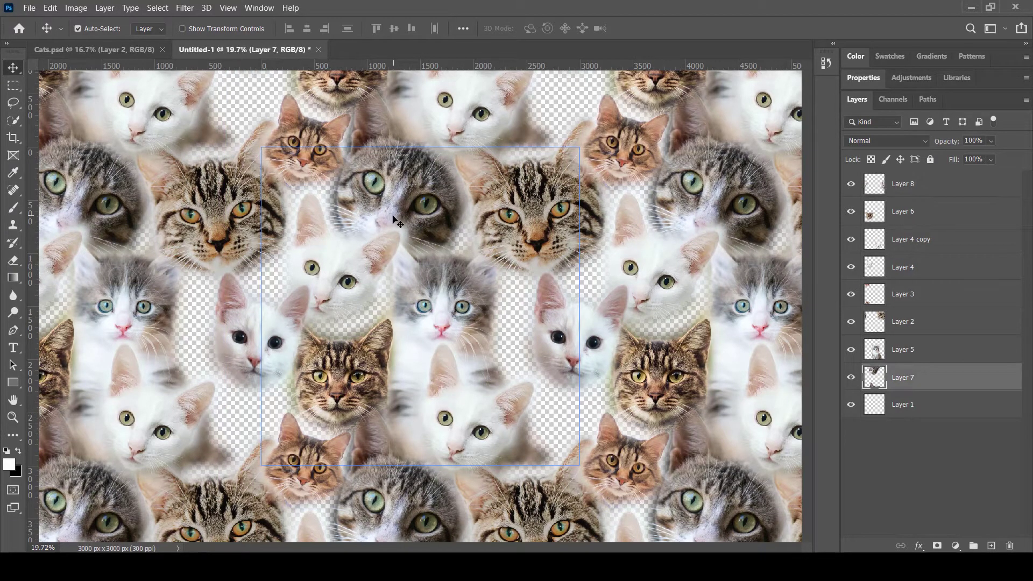
drag(396, 220, 547, 385)
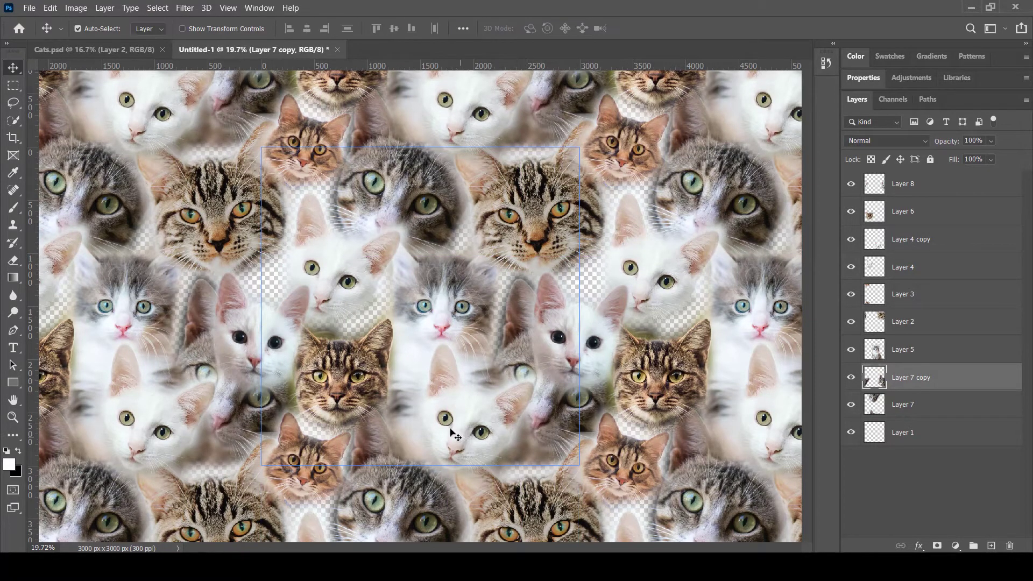
drag(449, 430, 437, 419)
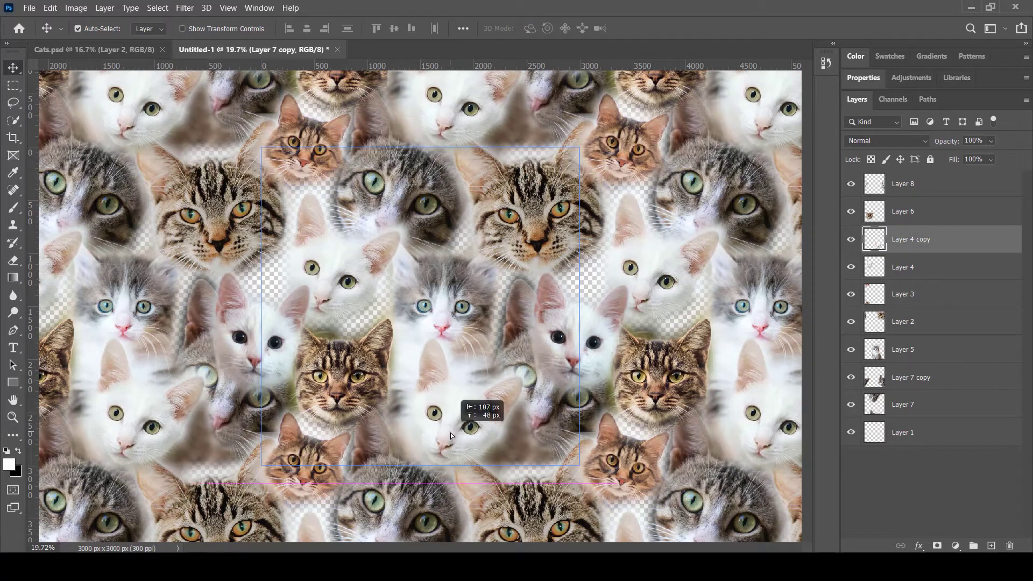
click(334, 269)
drag(334, 269, 326, 264)
mouse_move(534, 221)
mouse_down()
mouse_move(539, 209)
mouse_move(535, 222)
mouse_up()
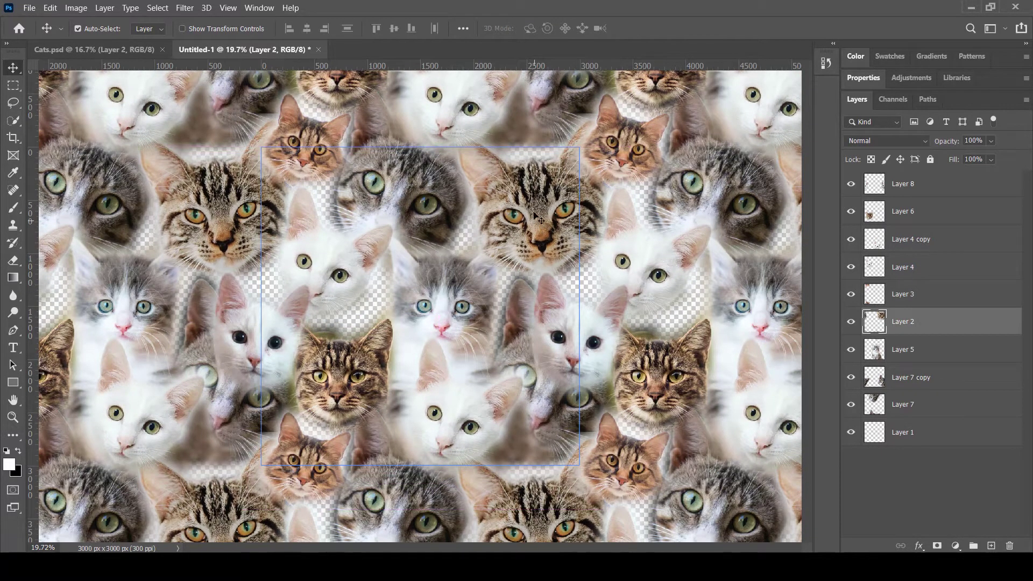
drag(563, 340, 570, 333)
drag(455, 431, 460, 424)
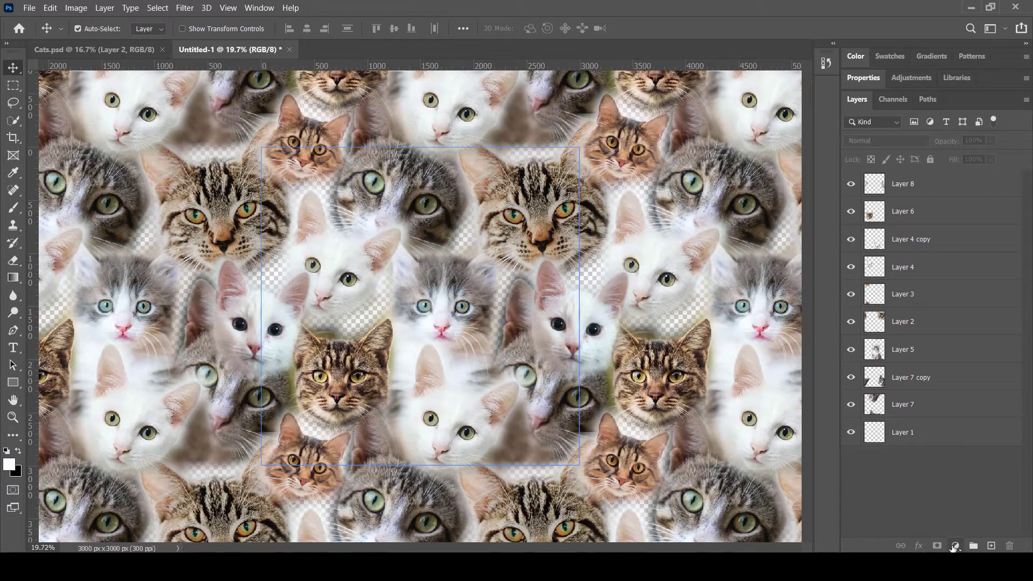
Add a Solid Color fill layer with hex 000000 and move it to the bottom of the stack.
click(956, 545)
click(952, 311)
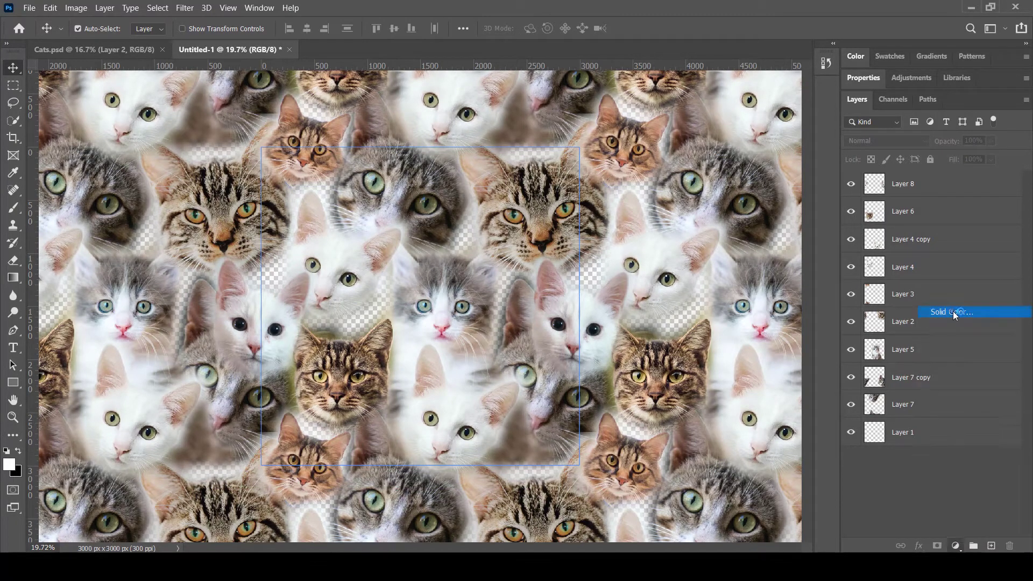
text(000000)
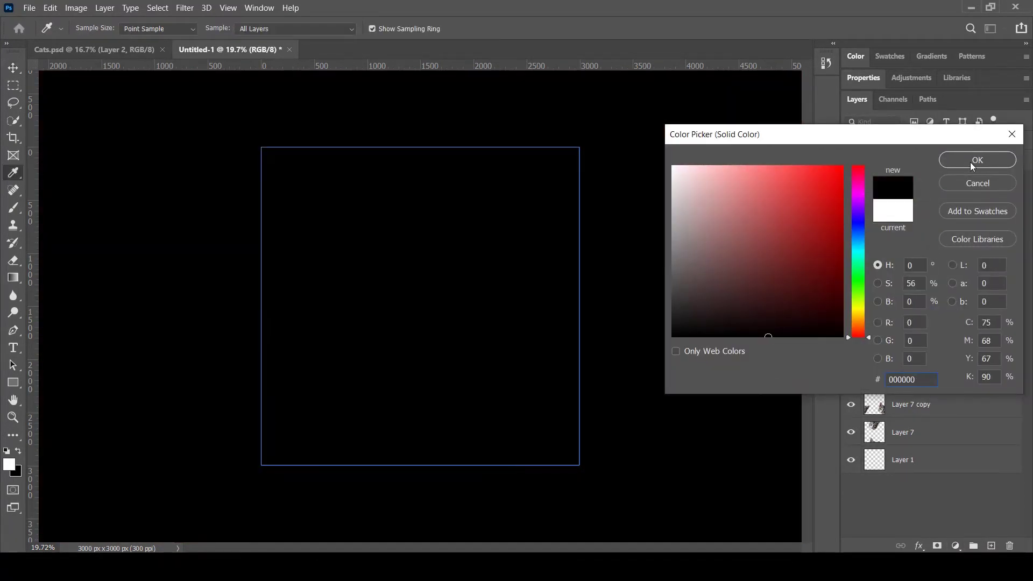
click(977, 159)
drag(958, 185, 875, 502)
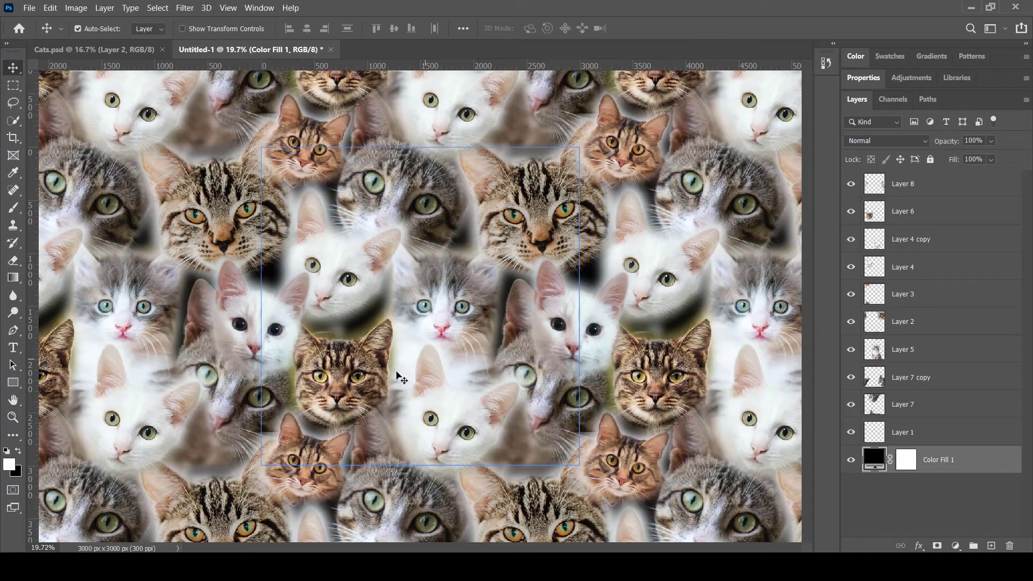
Nudge the tabby and the white cats slightly to tighten the layout.
drag(355, 382, 350, 368)
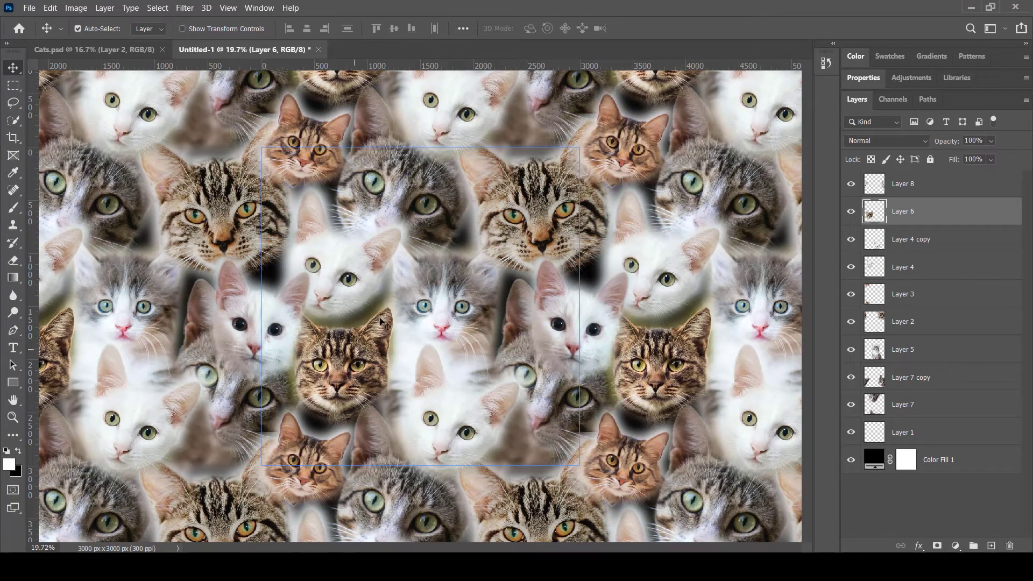
drag(355, 289, 341, 297)
drag(334, 383, 323, 387)
mouse_move(449, 421)
mouse_down()
mouse_move(455, 435)
mouse_move(455, 426)
mouse_up()
key(ctrl+minus)
key(ctrl+minus)
key(ctrl+minus)
key(ctrl+minus)
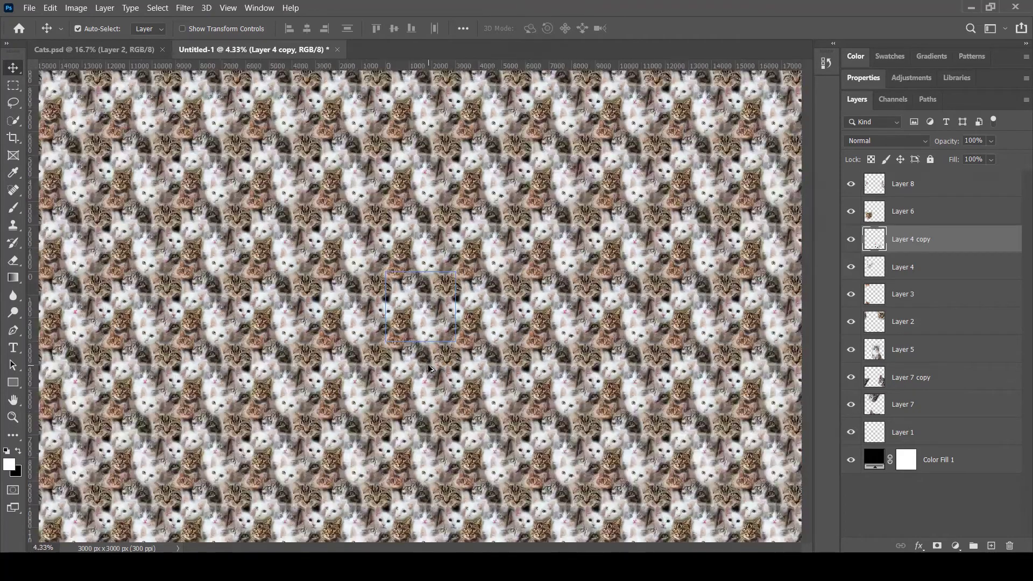
key(ctrl+plus)
key(ctrl+plus)
key(ctrl+plus)
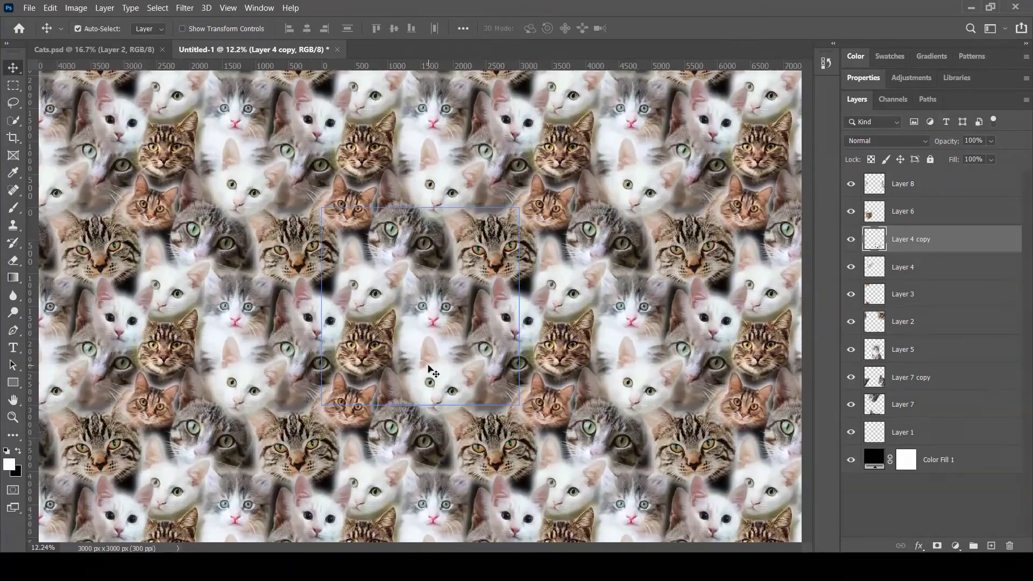
key(ctrl+plus)
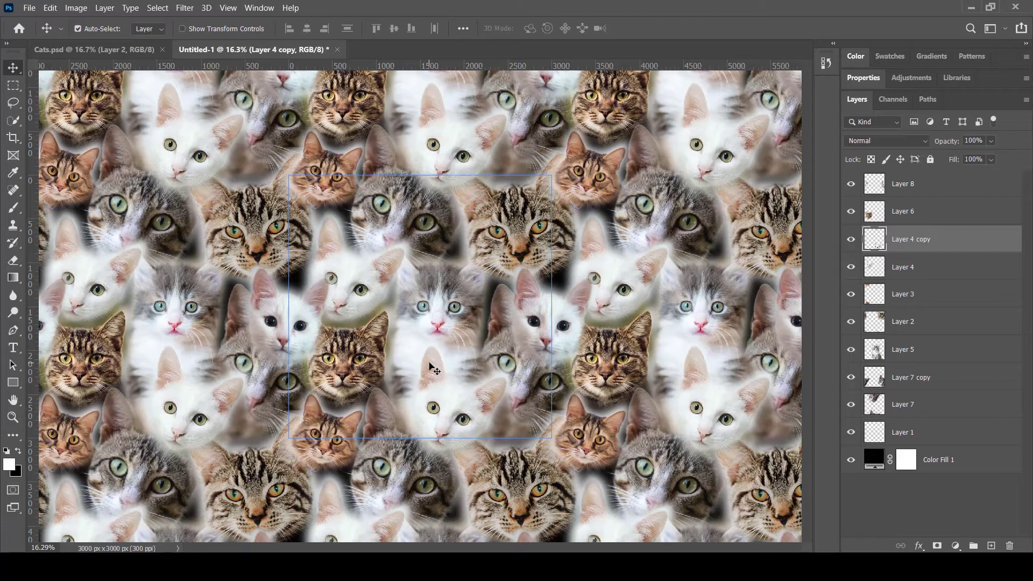
click(958, 188)
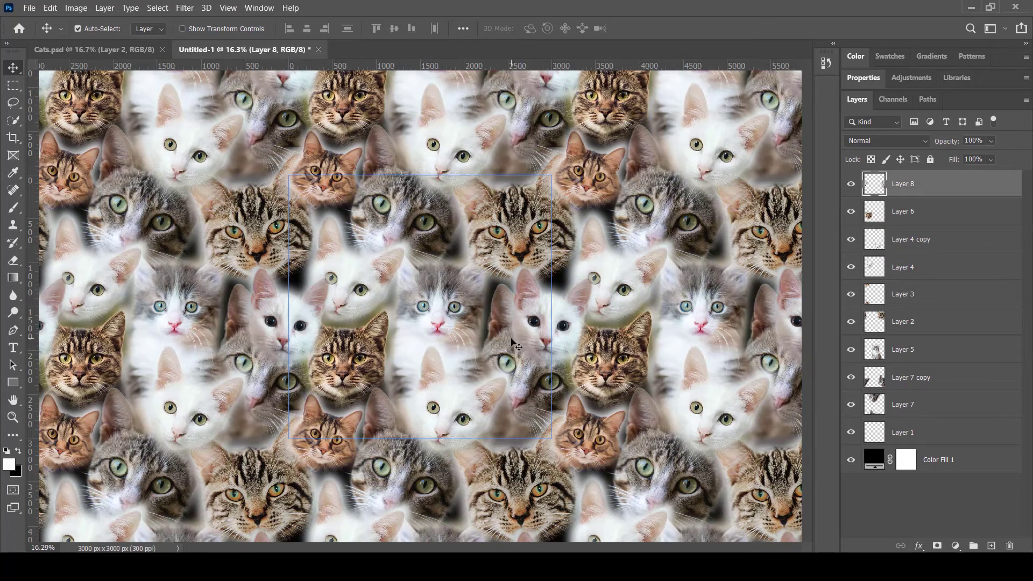
scroll(494, 347, up, 3)
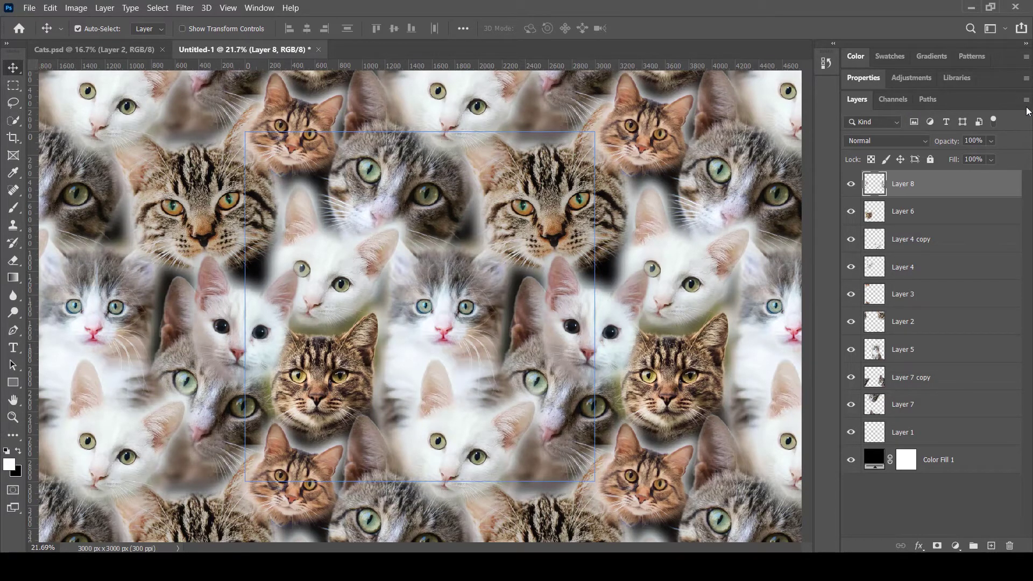
Use Merge Visible from the Layers panel menu to stamp every cat into Layer 9, keeping the originals.
click(1026, 100)
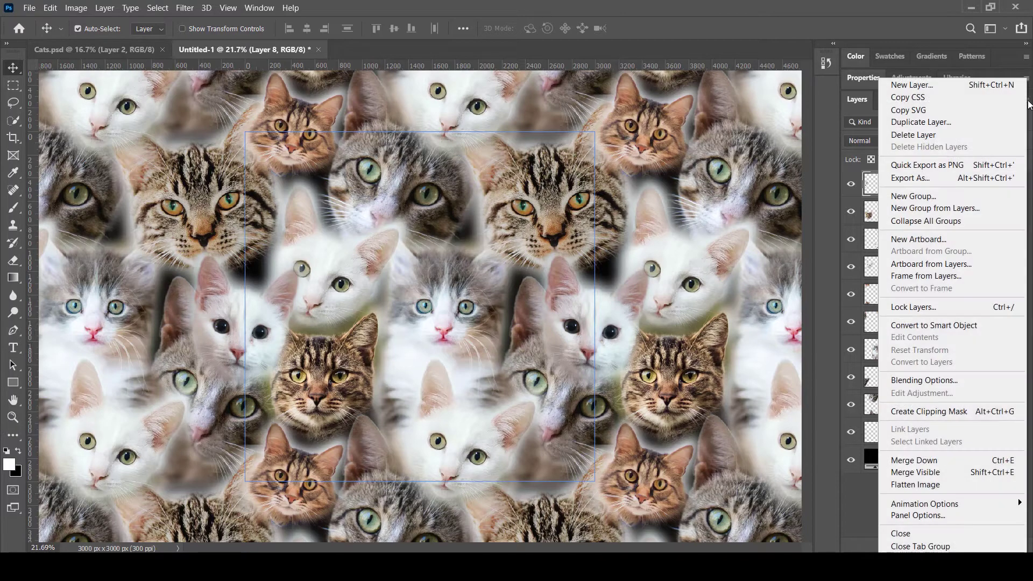
click(955, 325)
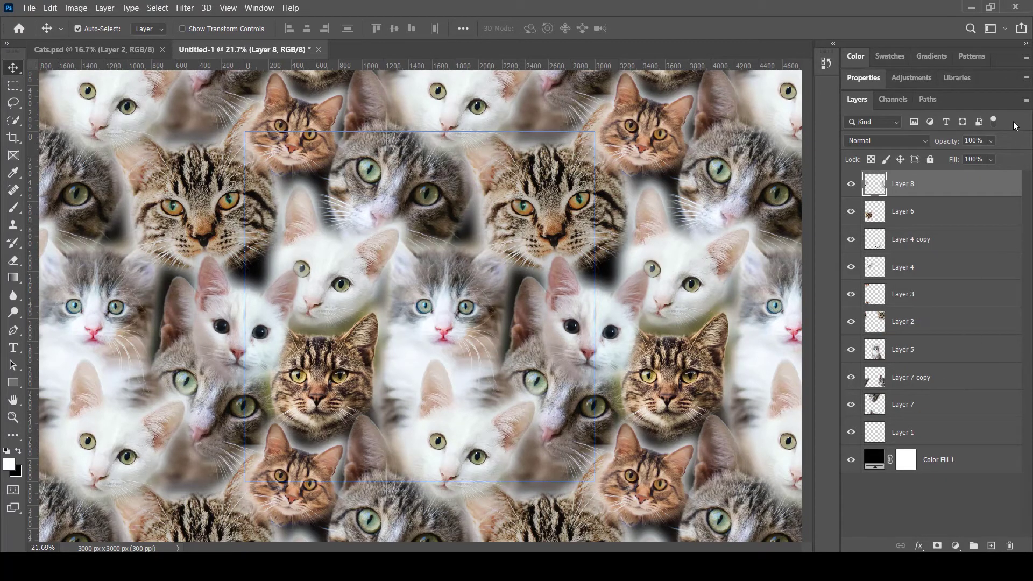
click(1025, 101)
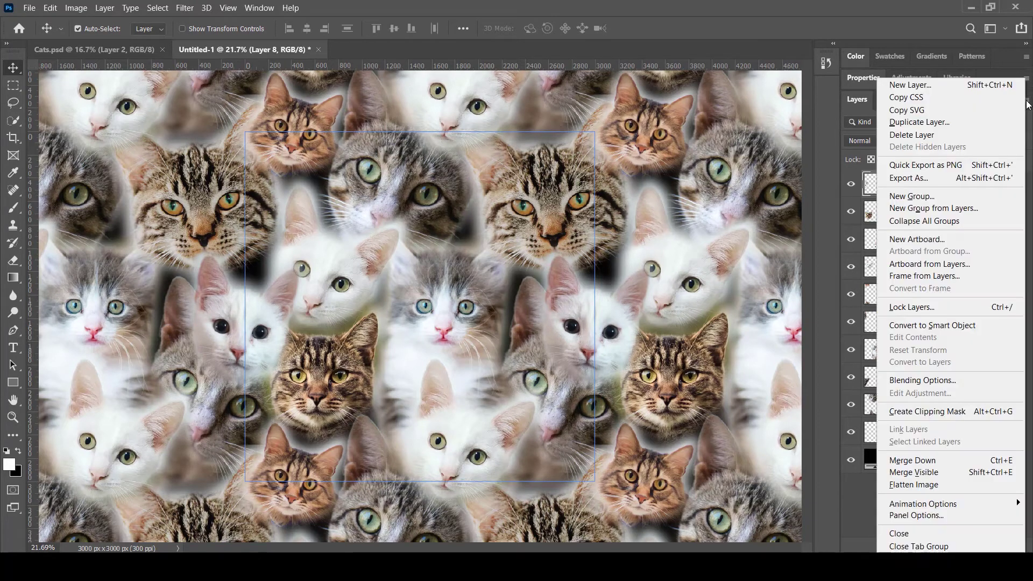
alt+click(932, 473)
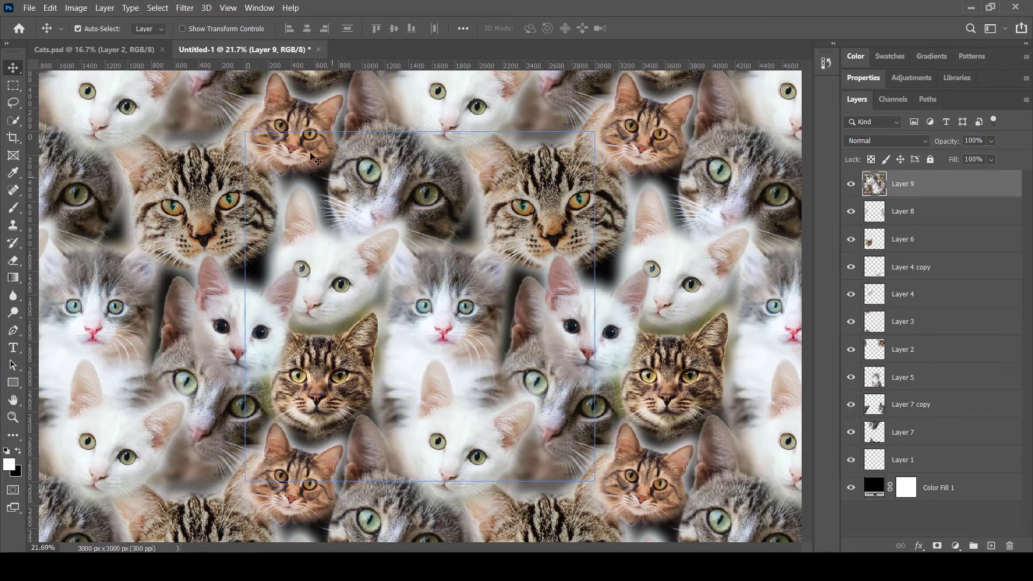
Turn off View > Pattern Preview and hide the original Layers 1–8 below Layer 9.
click(234, 8)
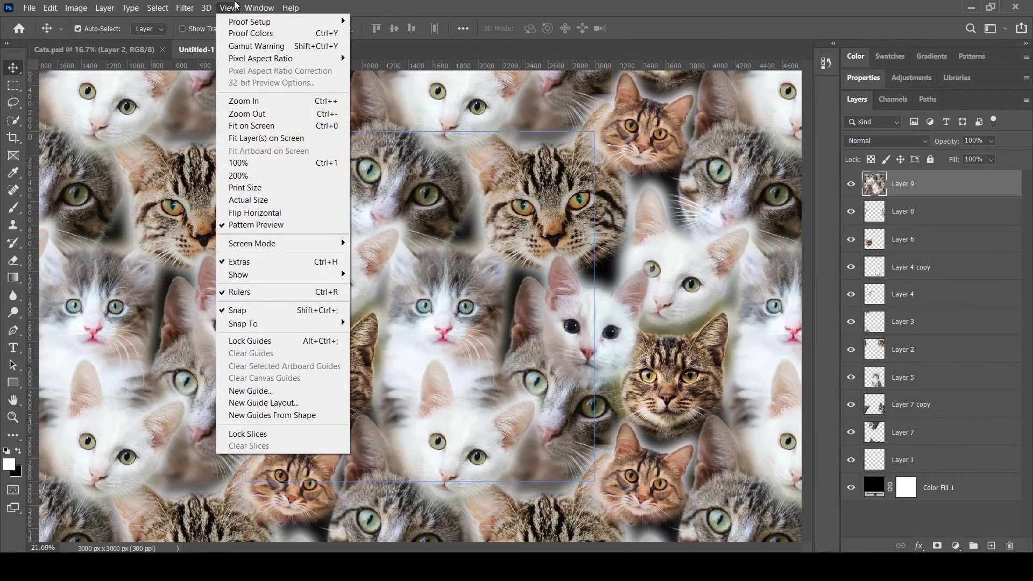
click(252, 224)
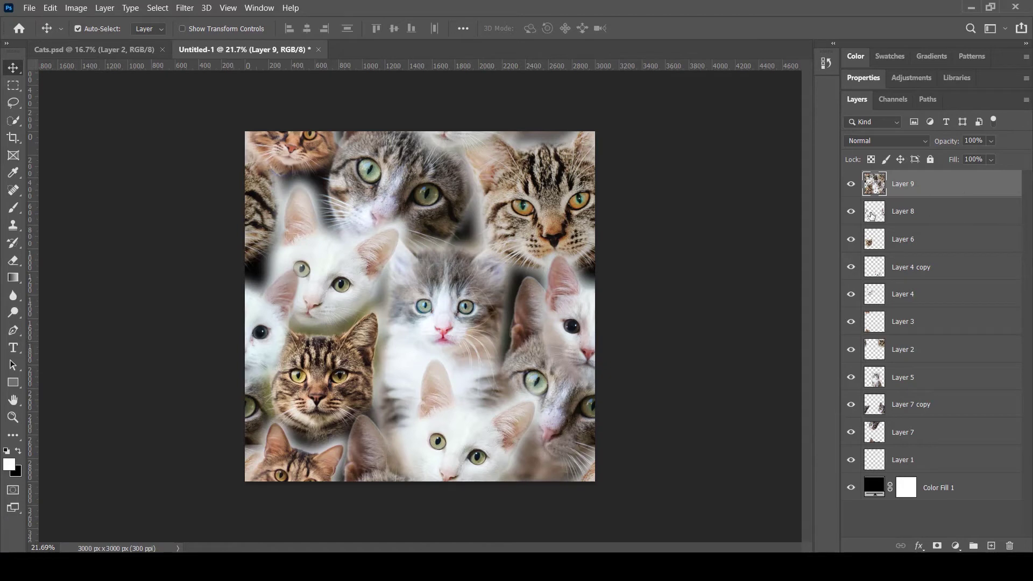
drag(851, 211, 859, 461)
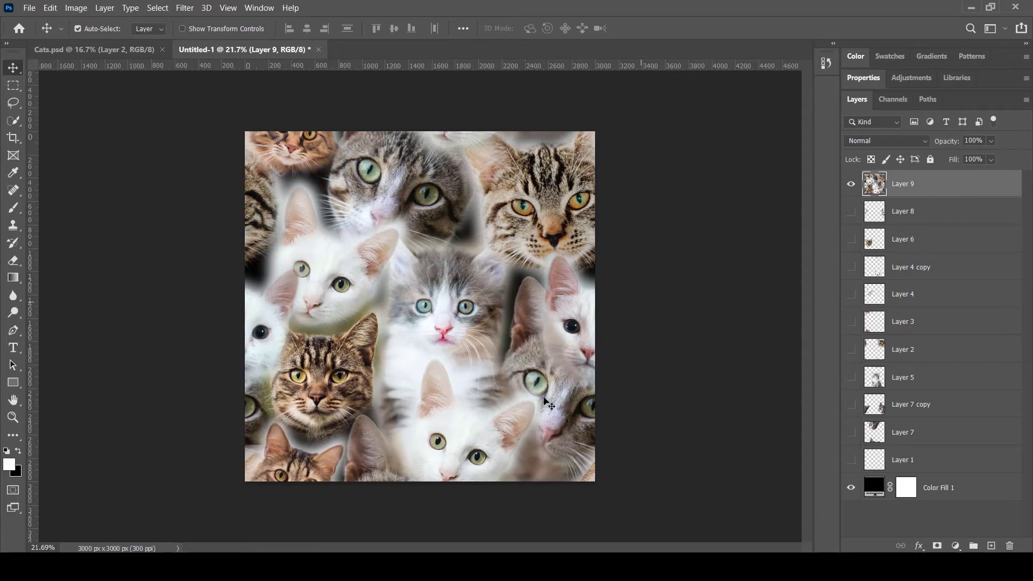
scroll(450, 301, down, 2)
scroll(451, 307, up, 2)
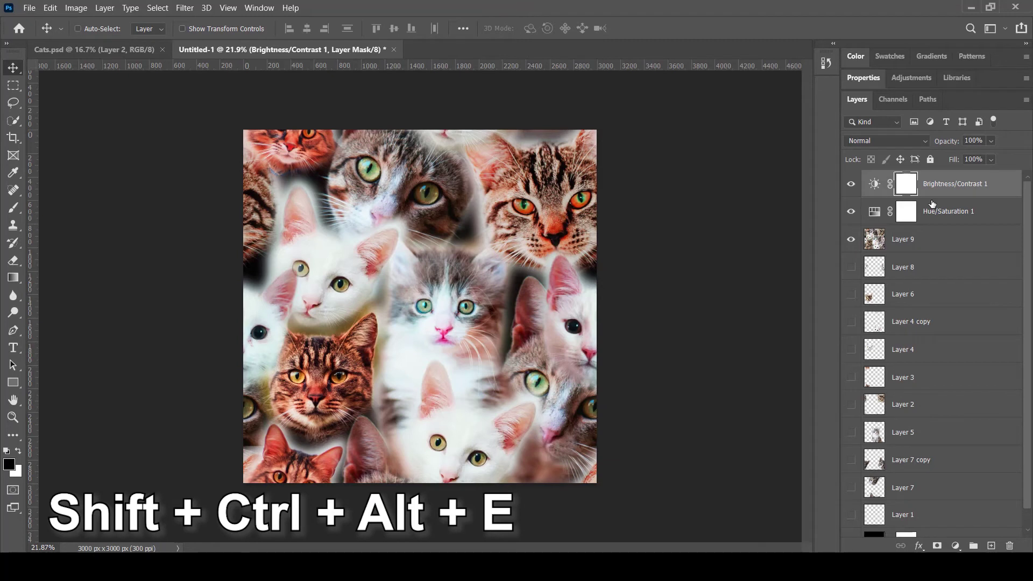
Stamp the visible tile into Layer 10 and define it as a pattern named Cats.
key(ctrl+shift+alt+e)
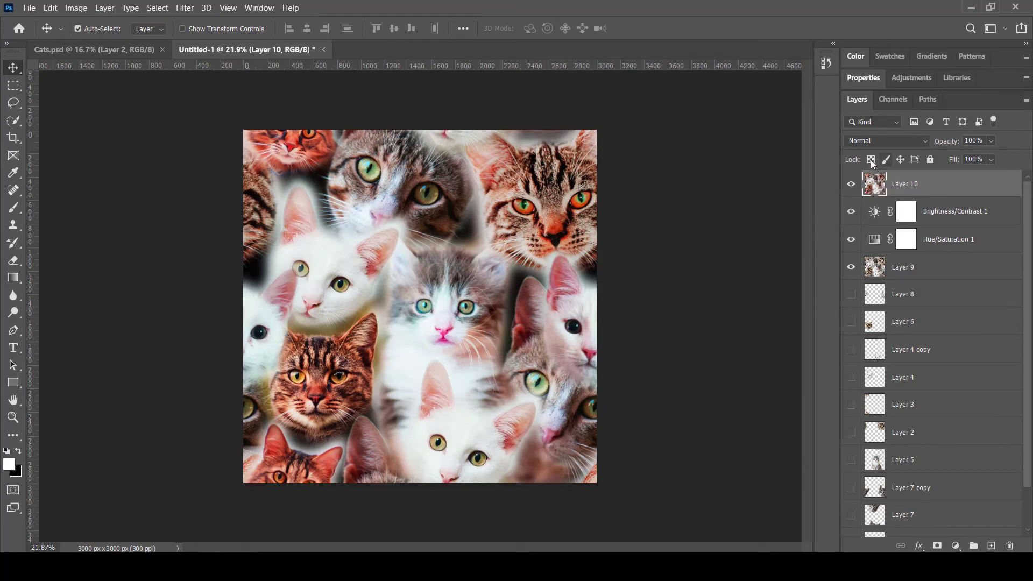
click(51, 8)
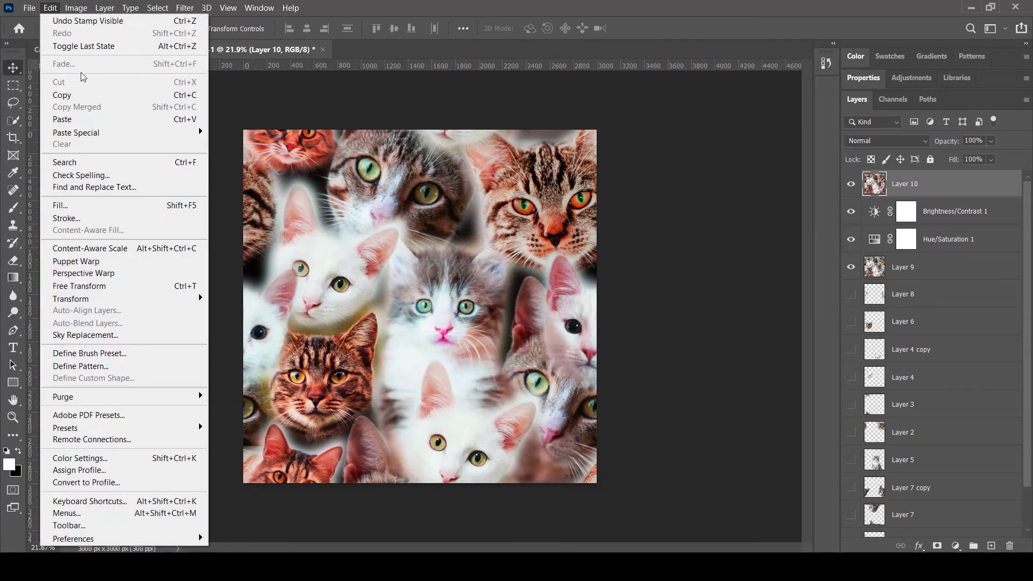
click(93, 368)
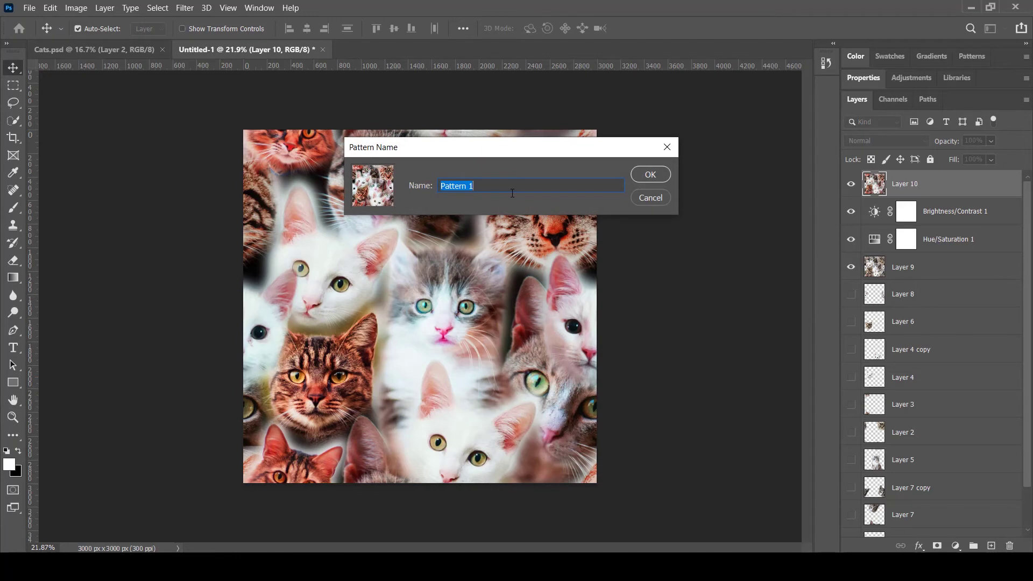
text(Cats)
click(650, 174)
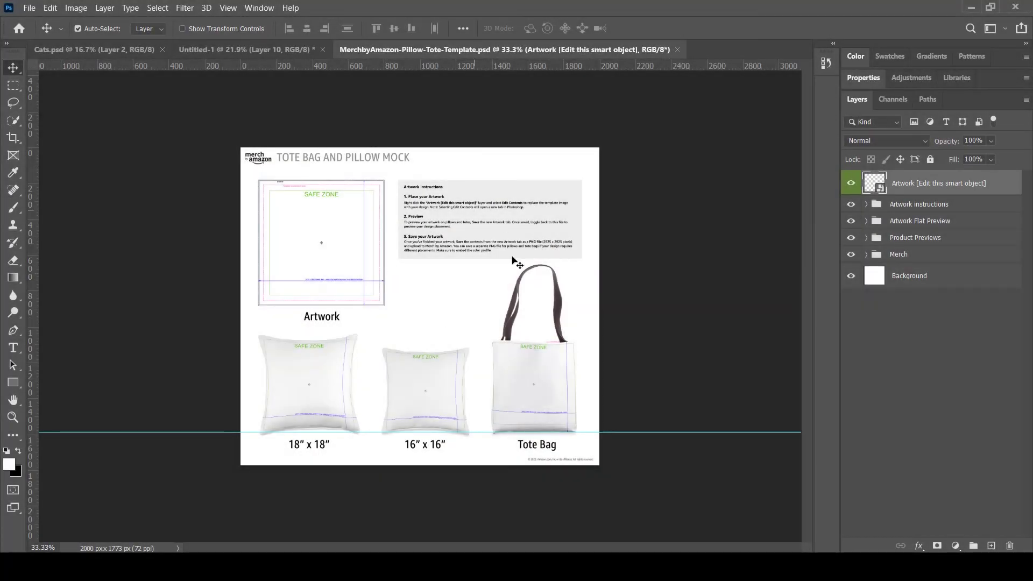
Open the Artwork smart object and add a Pattern fill layer using the Cats pattern.
double_click(873, 184)
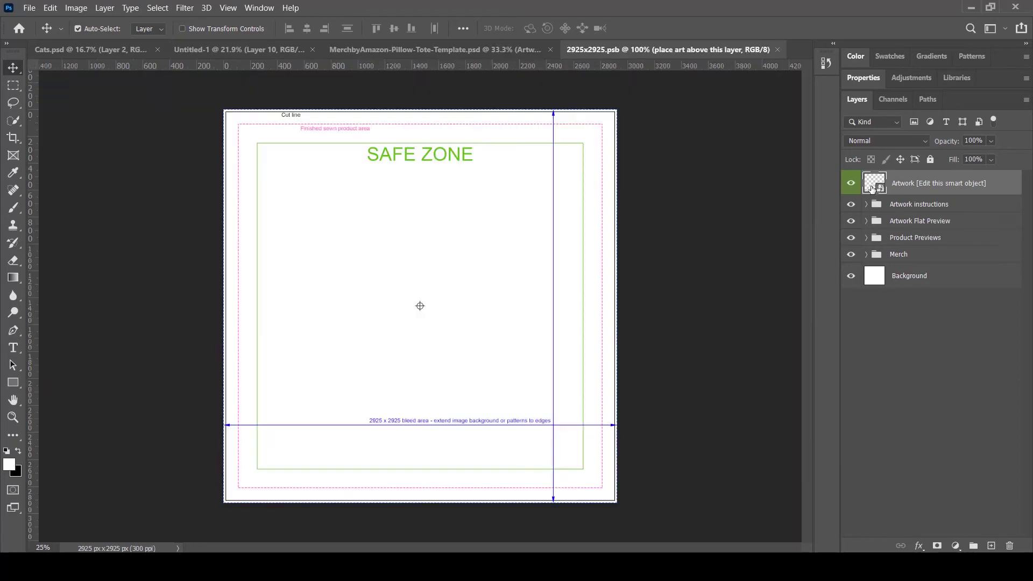
click(956, 546)
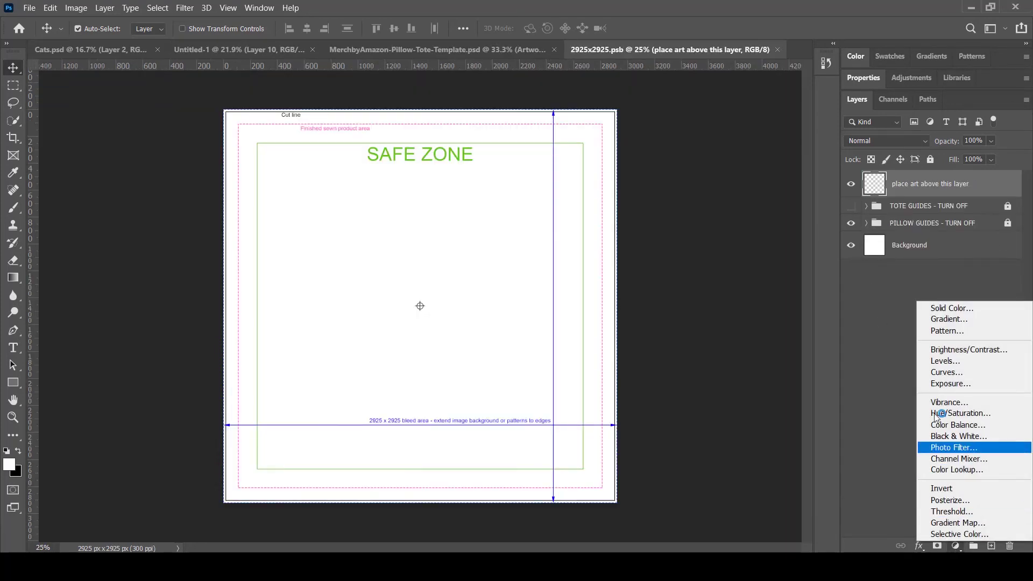
click(937, 332)
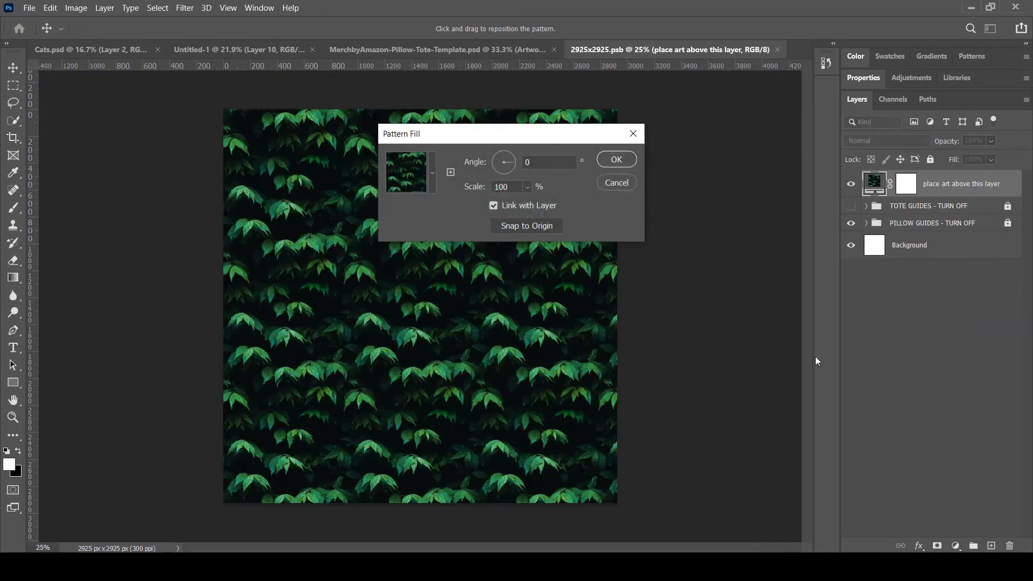
click(431, 173)
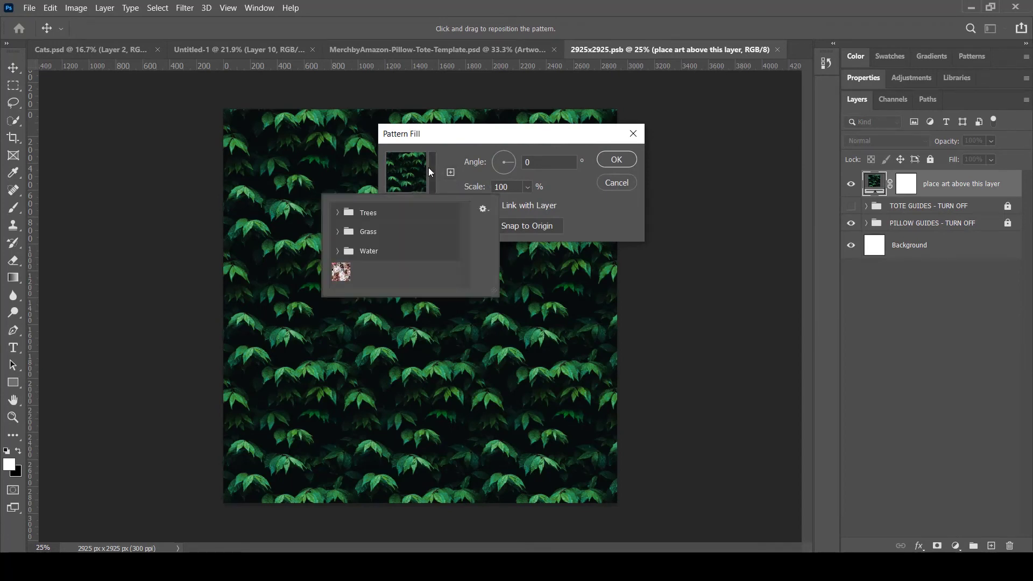
click(341, 273)
click(342, 273)
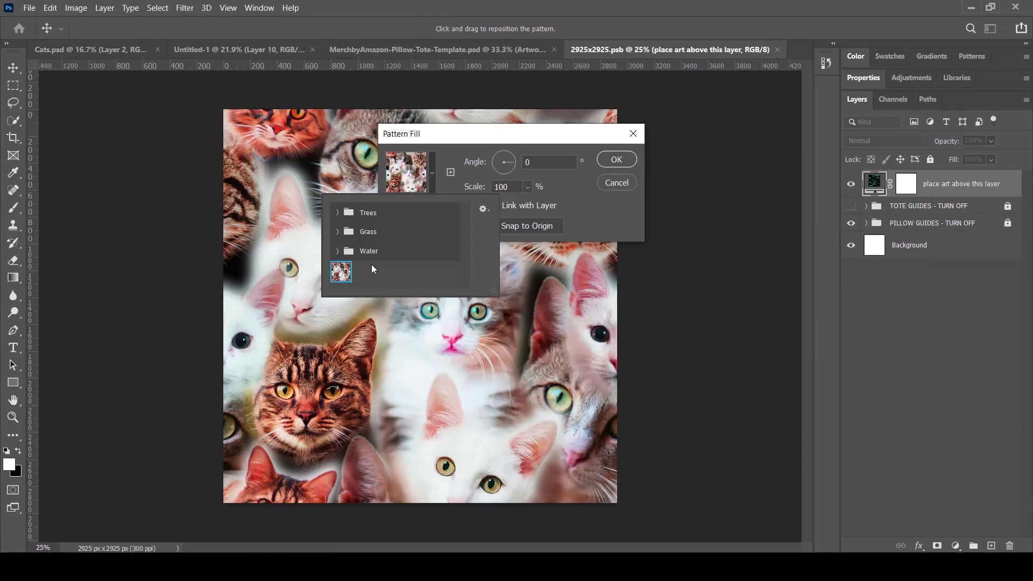
click(615, 157)
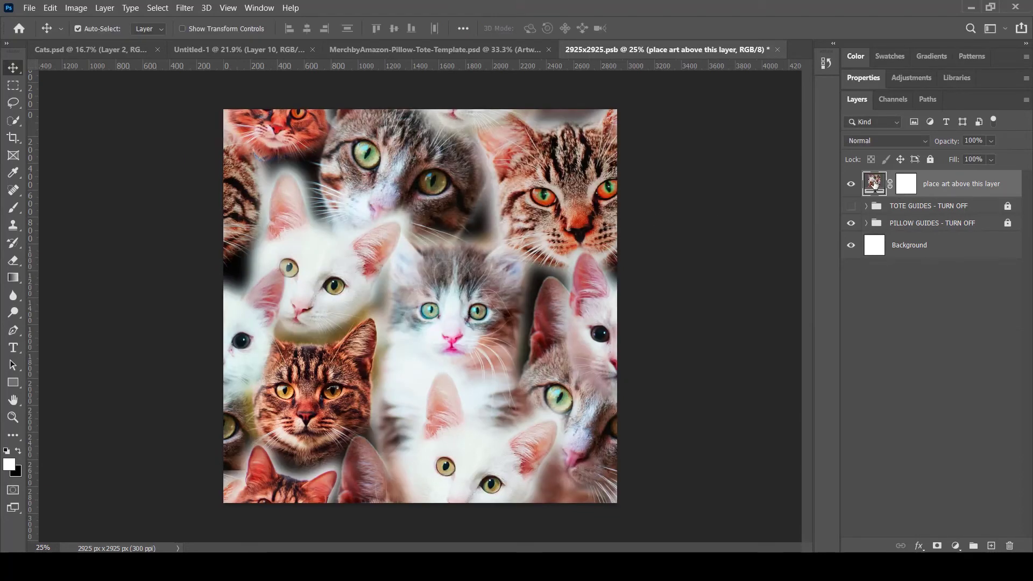
Set the pattern fill scale to 60% and drag to shift the cats within the square.
double_click(875, 184)
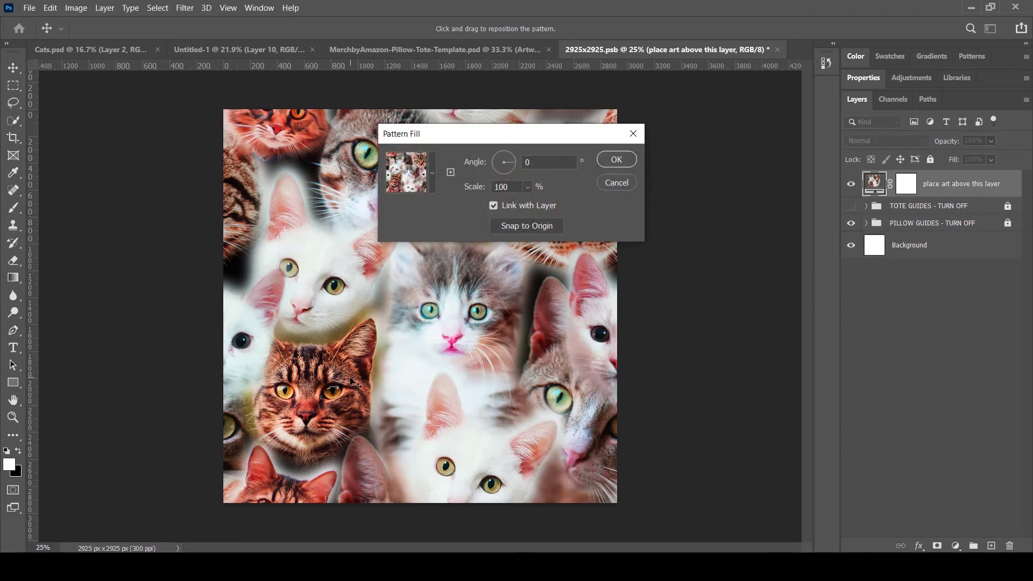
click(531, 187)
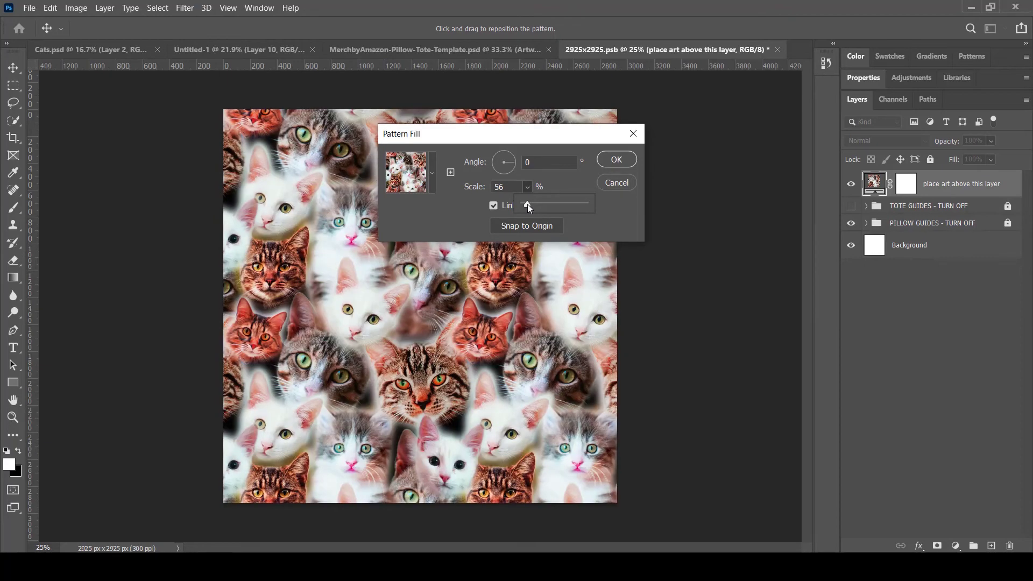
key(Return)
text(60)
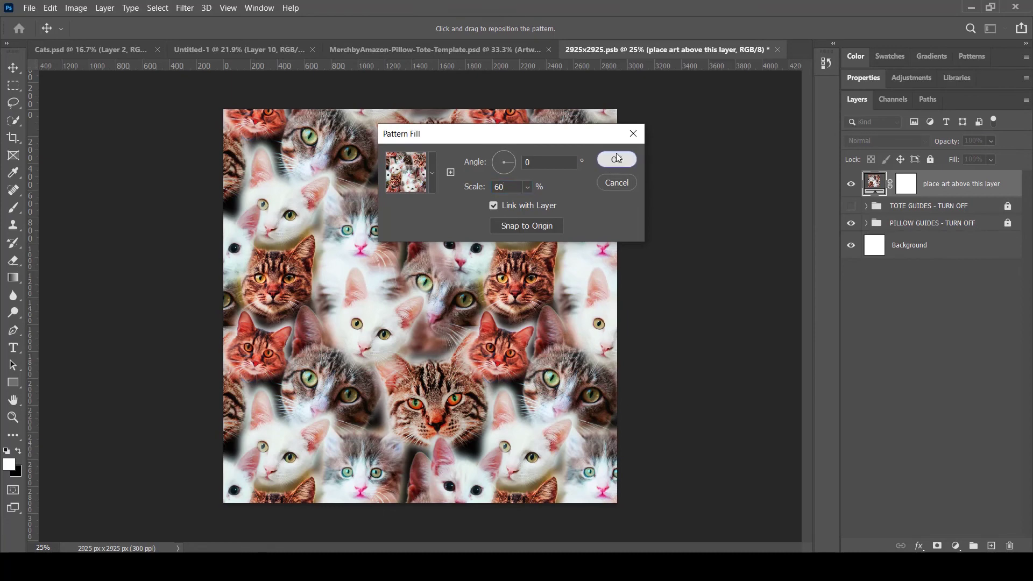
click(613, 160)
drag(486, 296, 434, 299)
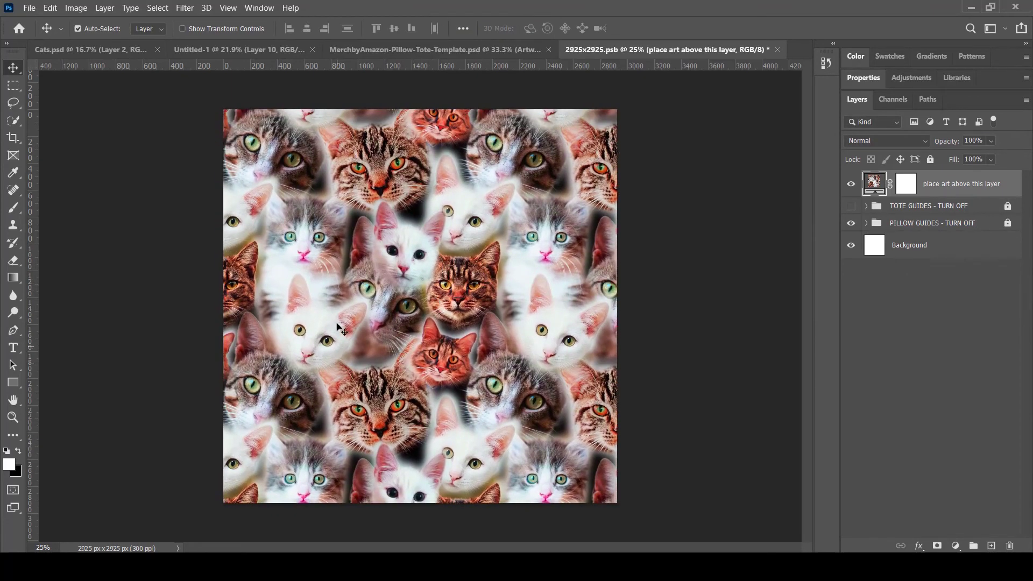
Save the 2925x2925.psb artwork, inspect the pillow and tote mockups, then return to the artwork.
key(ctrl)
key(ctrl+s)
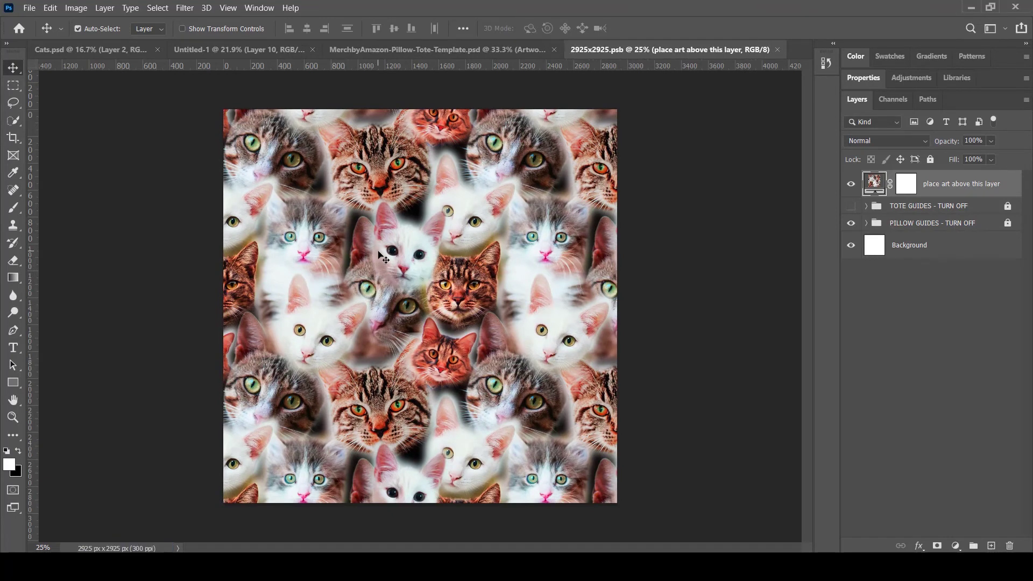
key(ctrl+shift+Tab)
key(h)
scroll(443, 278, right, 5)
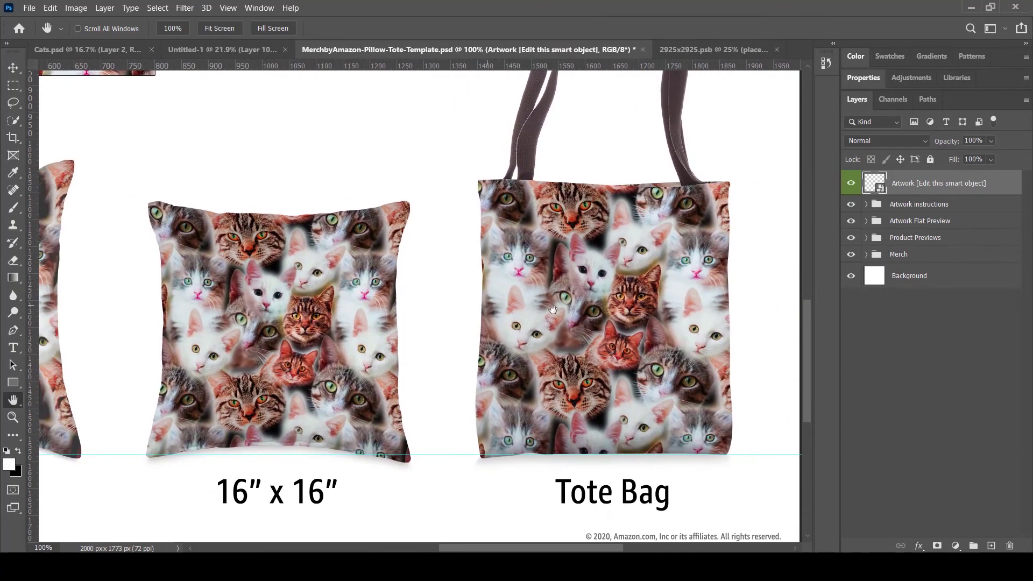
scroll(582, 312, down, 3)
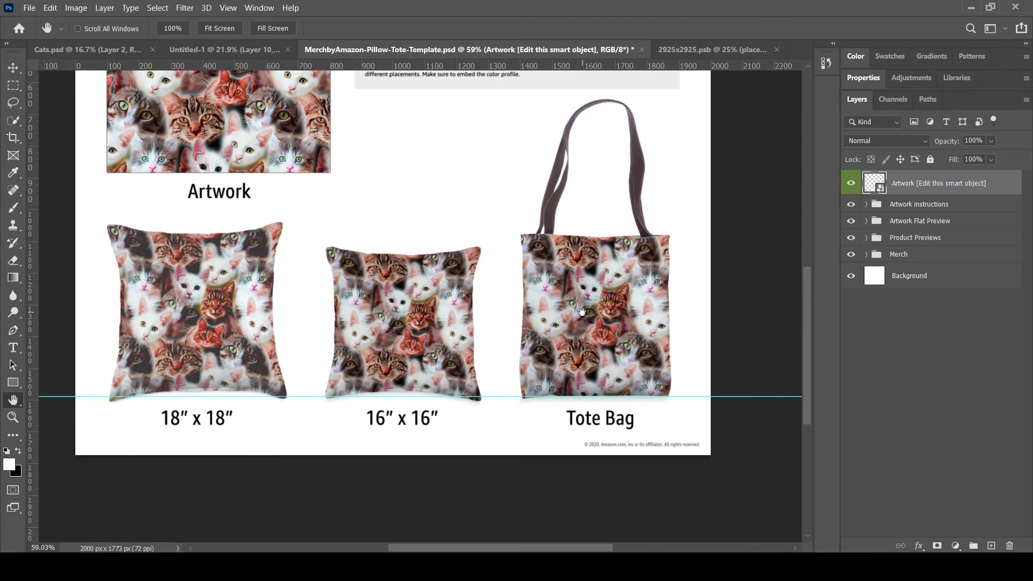
scroll(582, 311, up, 2)
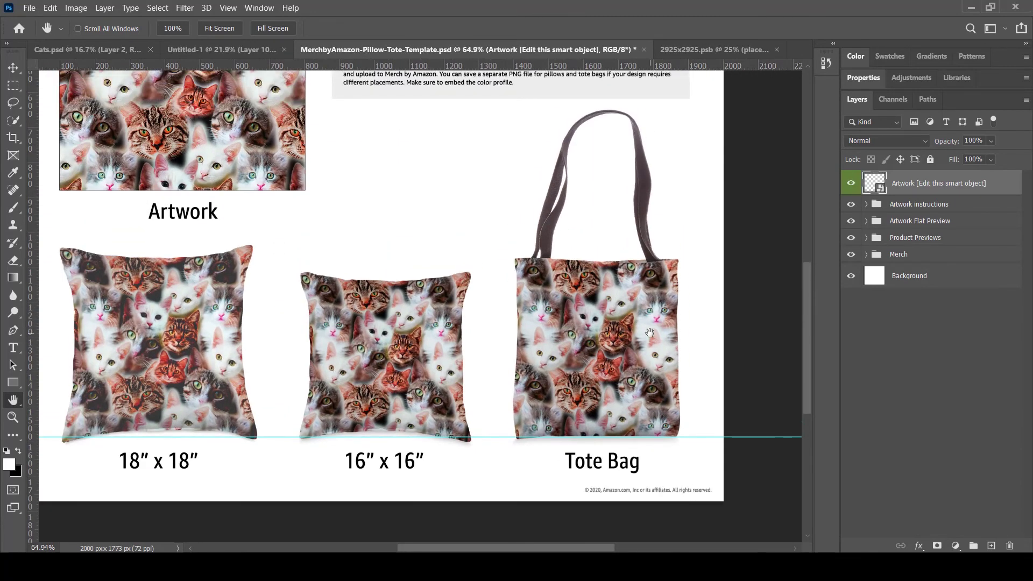
scroll(646, 332, down, 2)
scroll(640, 332, up, 3)
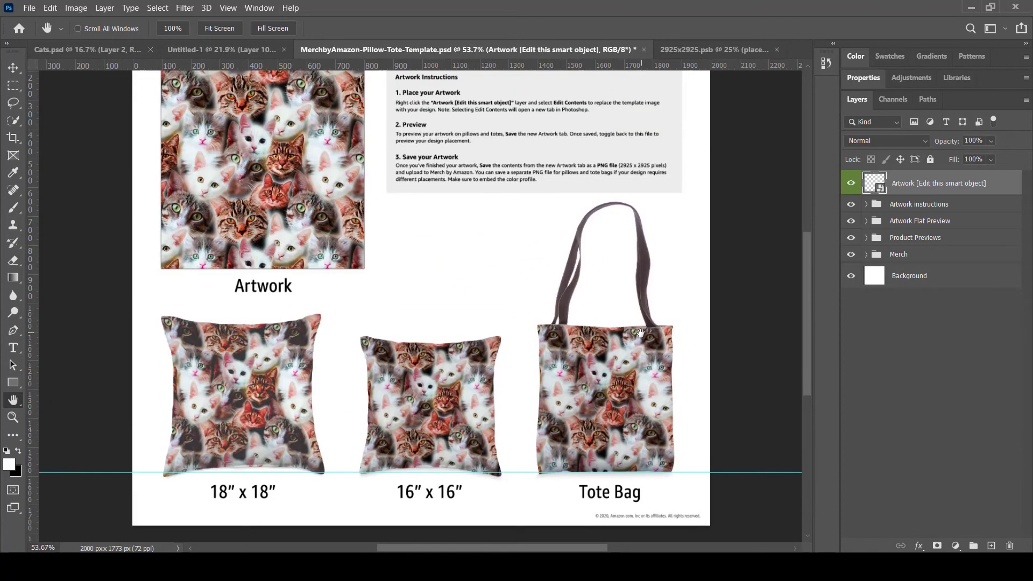
scroll(640, 332, up, 2)
scroll(592, 319, down, 1)
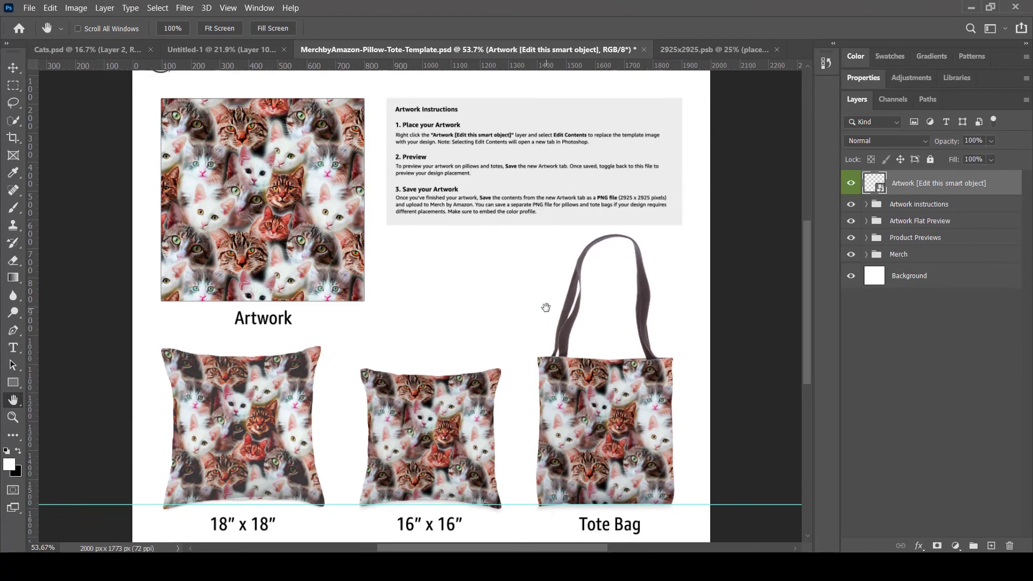
click(702, 49)
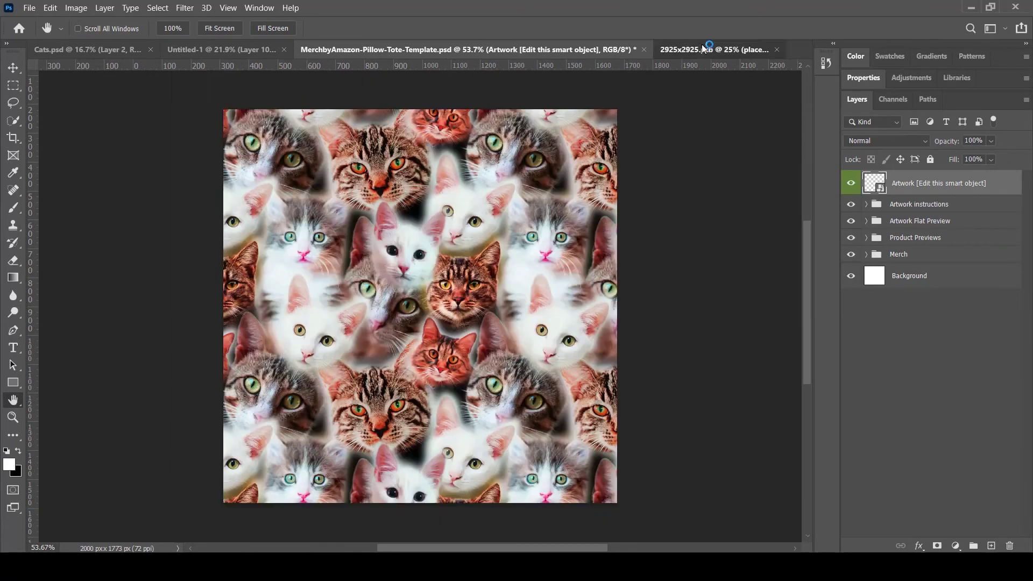